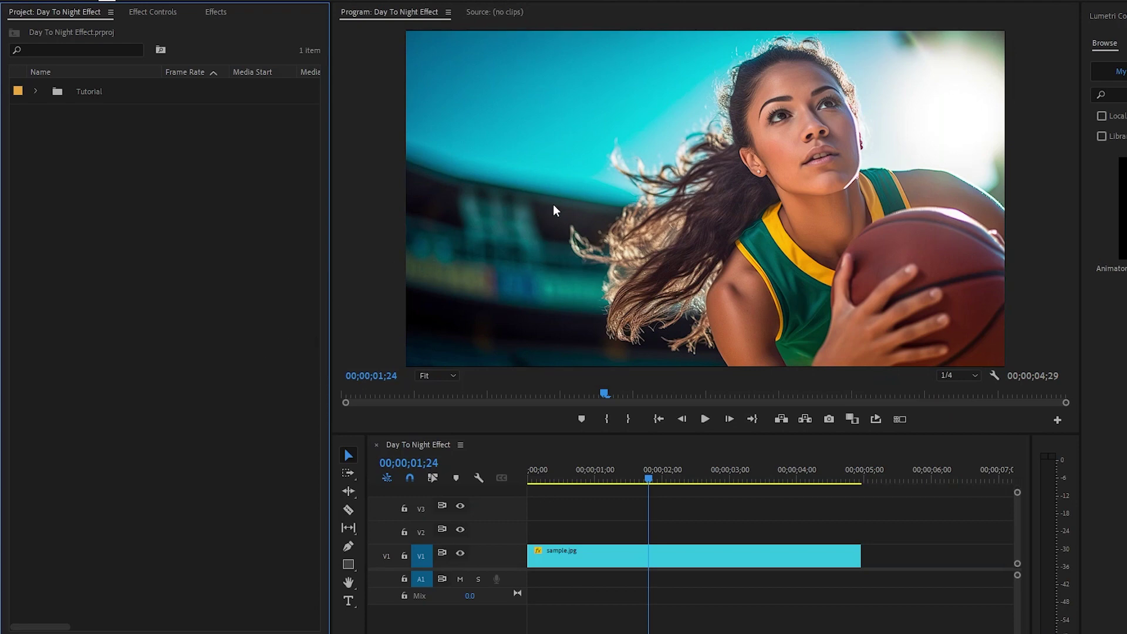
Create a default adjustment layer and place it on V2 over sample.jpg at full length
{"action": "left_click_drag", "start_coordinate": [636, 470], "coordinate": [699, 510]}
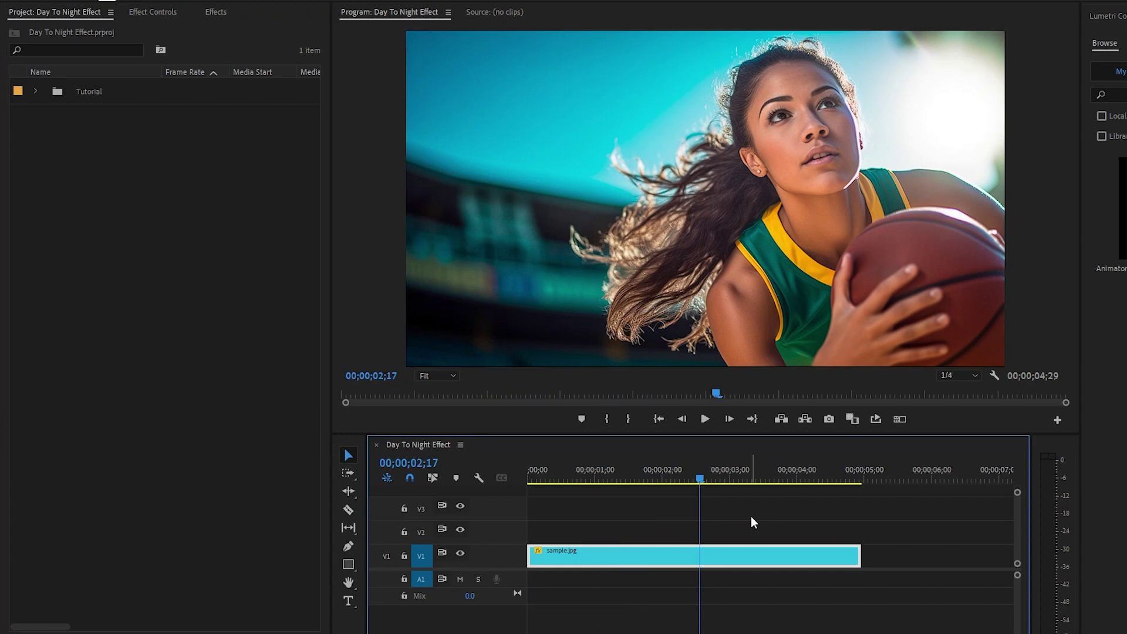
{"action": "left_click", "coordinate": [95, 217]}
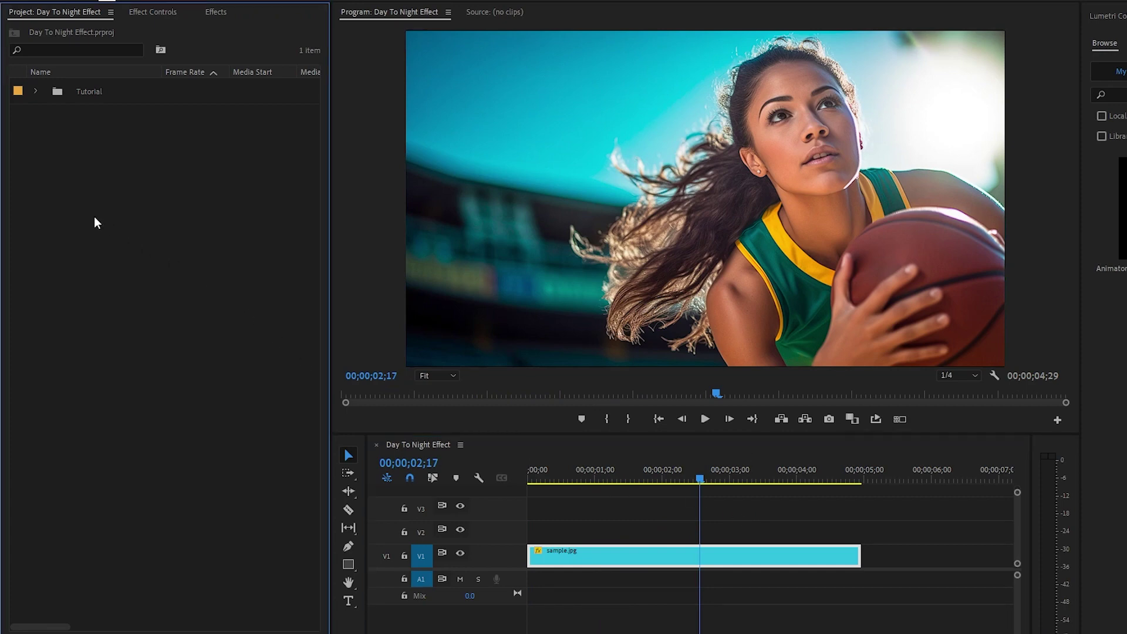
{"action": "right_click", "coordinate": [95, 217]}
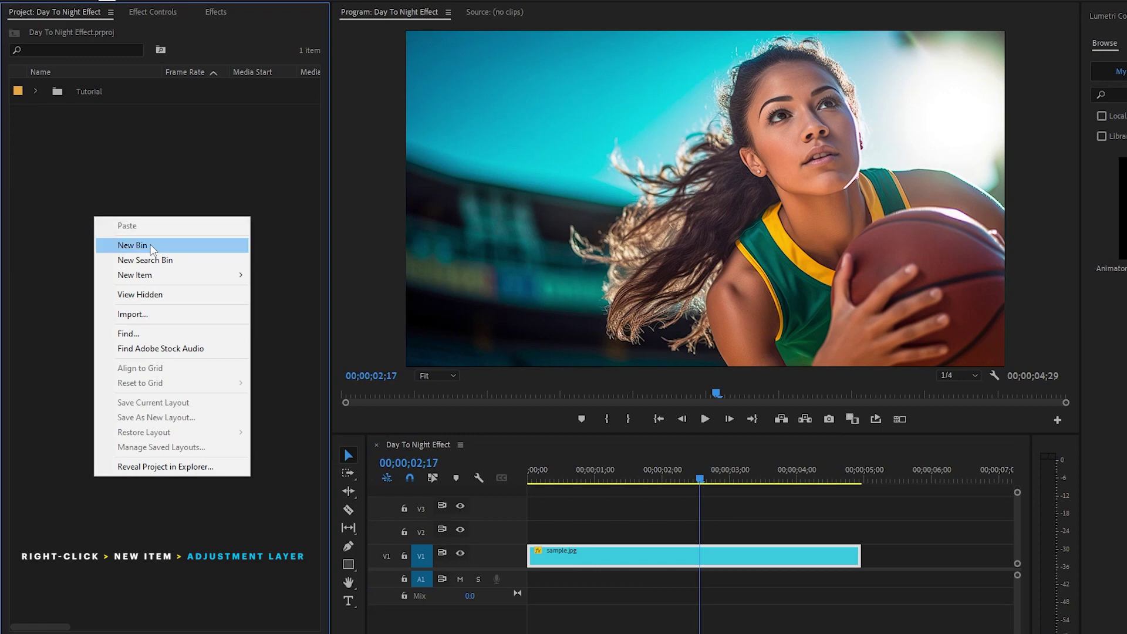
{"action": "mouse_move", "coordinate": [170, 274]}
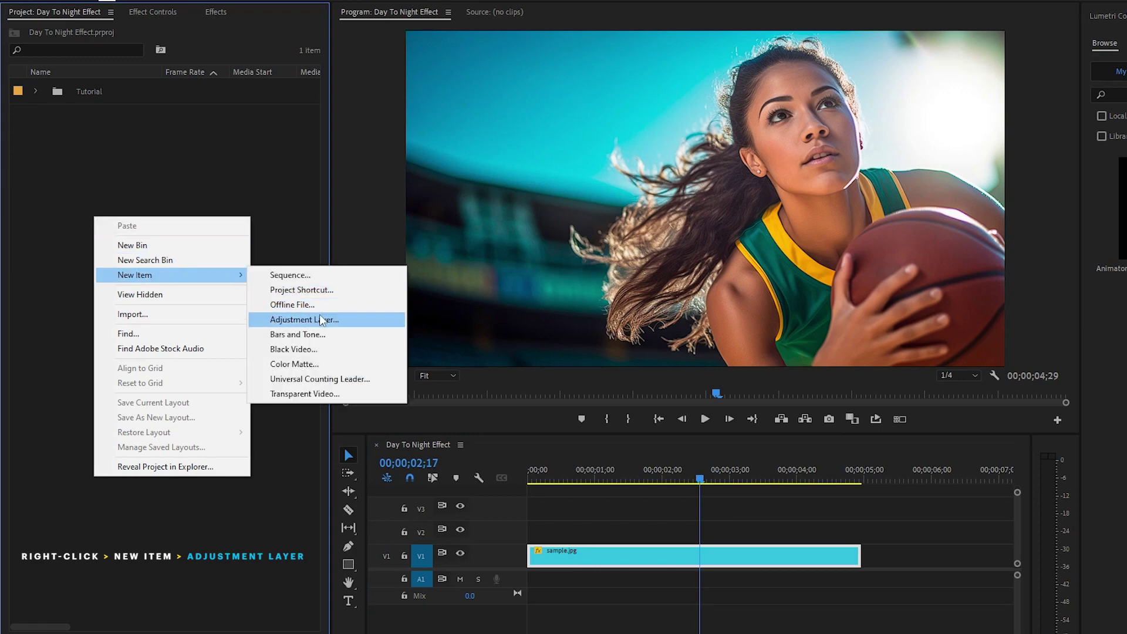
{"action": "left_click", "coordinate": [345, 321]}
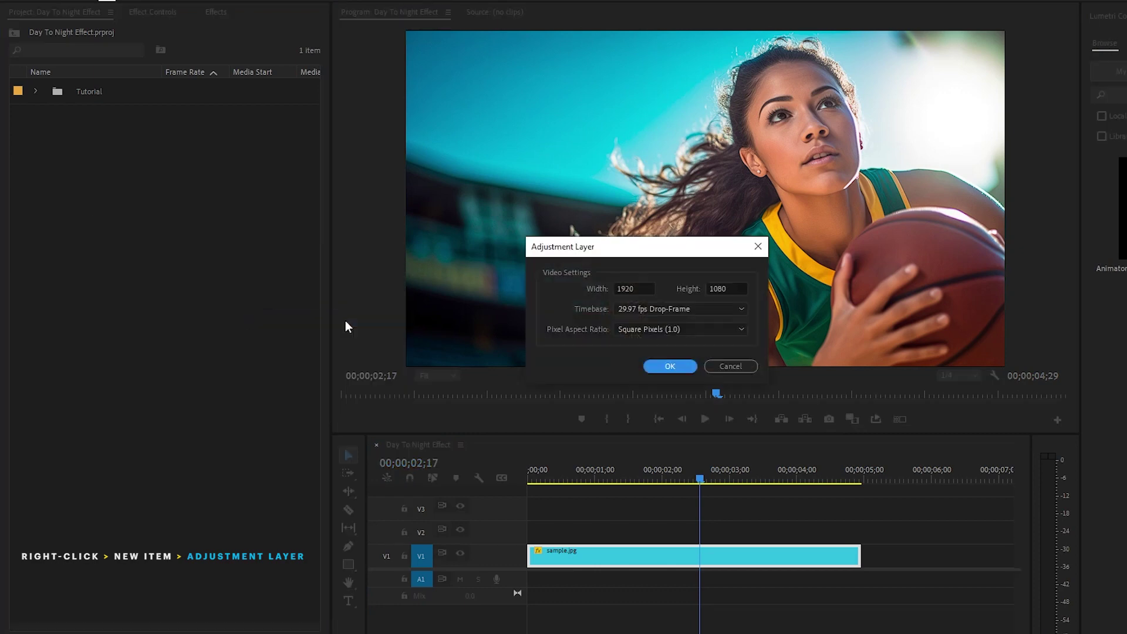
{"action": "left_click", "coordinate": [675, 369]}
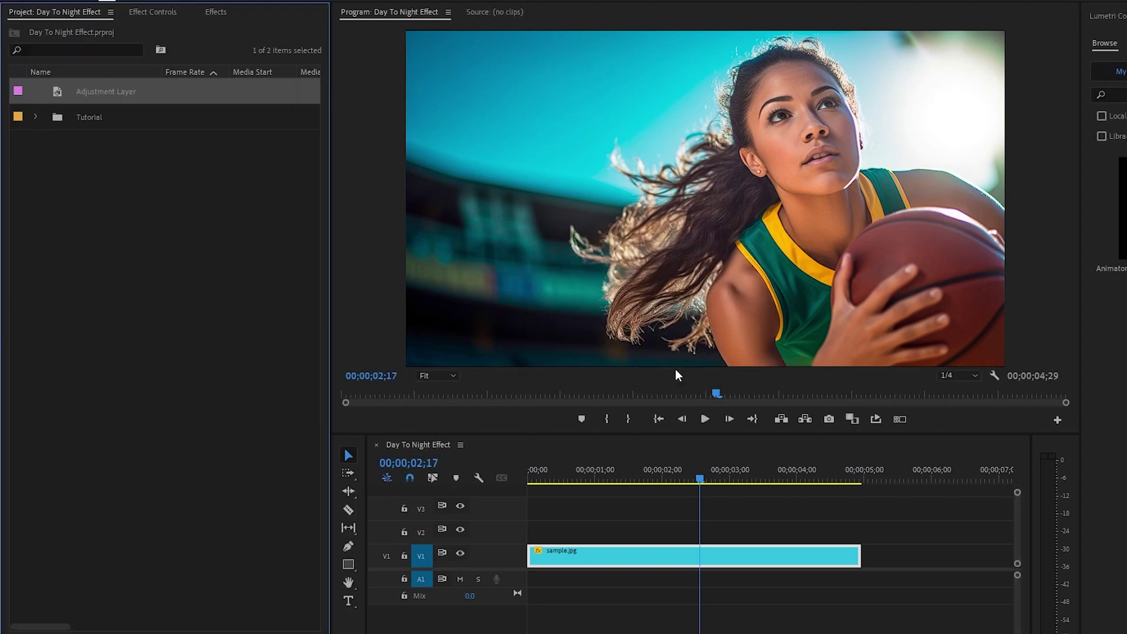
{"action": "left_click_drag", "start_coordinate": [101, 93], "coordinate": [571, 527]}
{"action": "left_click", "coordinate": [910, 520]}
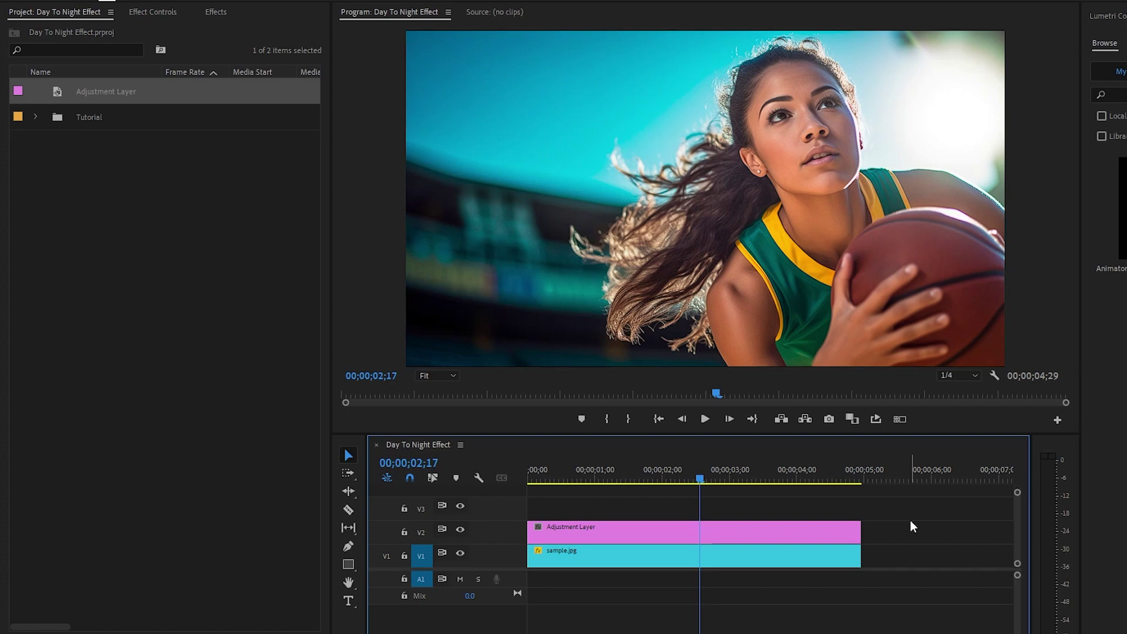
Apply Brightness & Contrast and Lumetri Color from Video Effects > Color Correction to the adjustment layer
{"action": "left_click", "coordinate": [216, 13]}
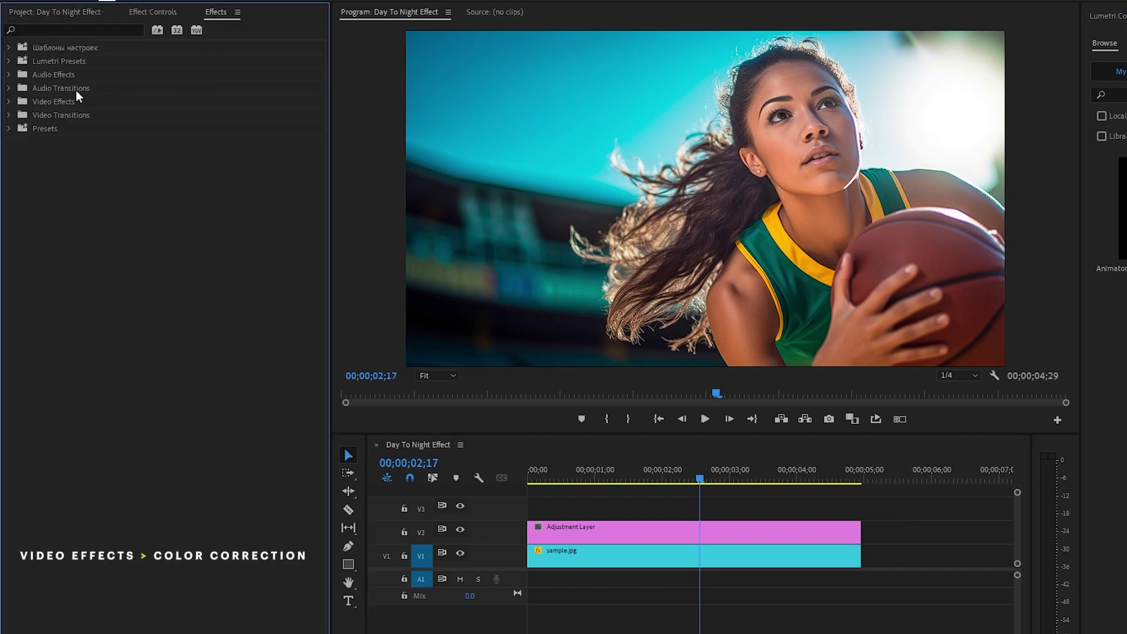
{"action": "left_click", "coordinate": [67, 104]}
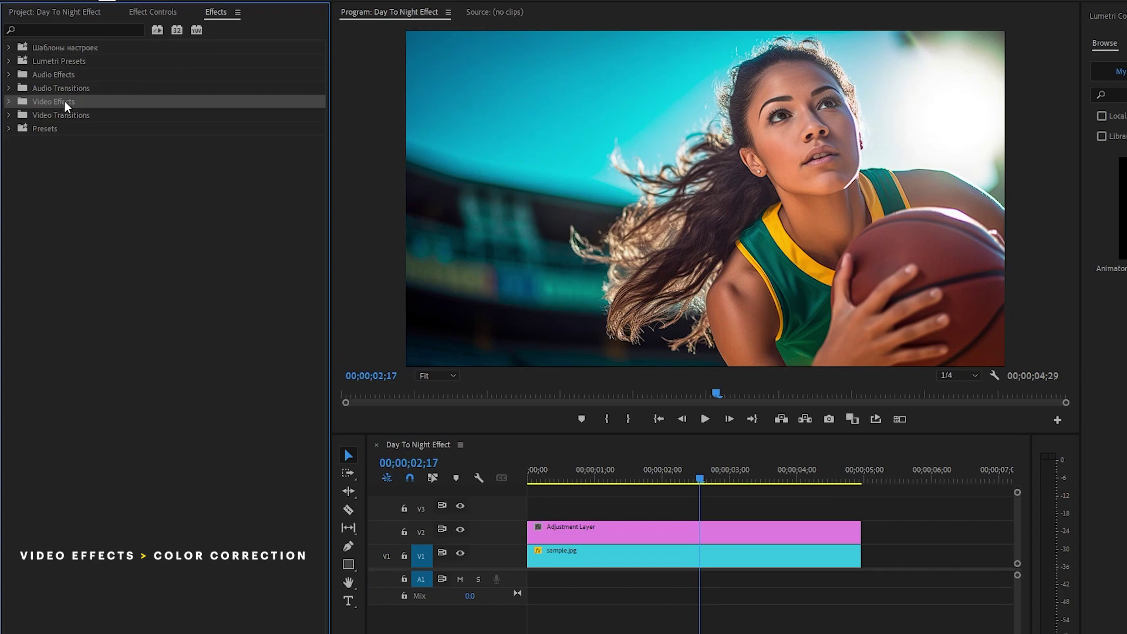
{"action": "left_click", "coordinate": [9, 102]}
{"action": "left_click", "coordinate": [89, 173]}
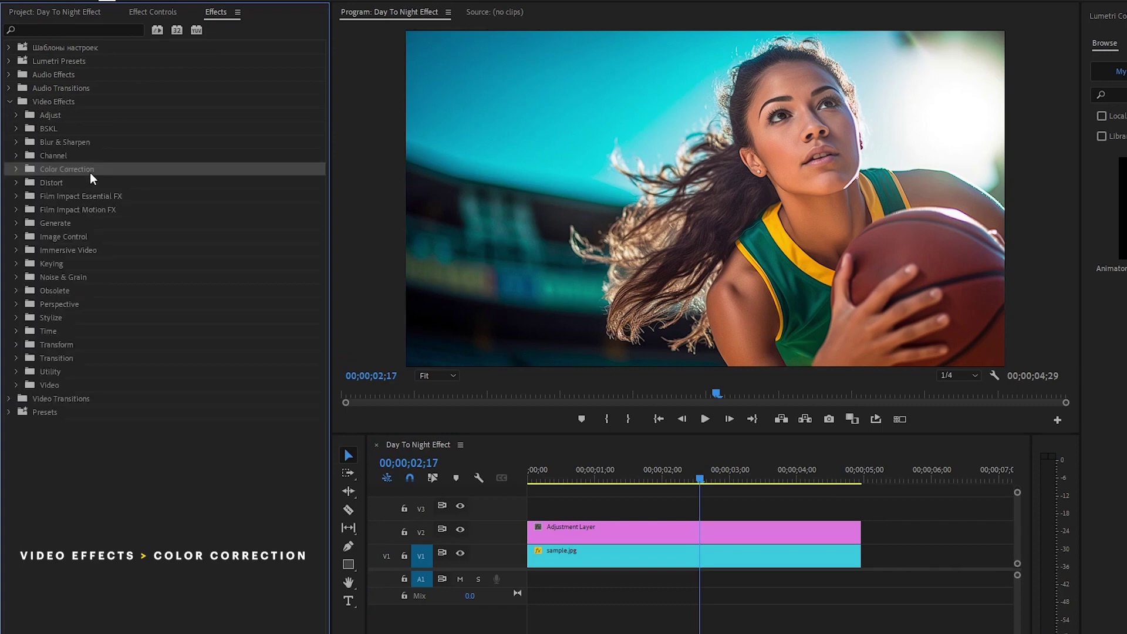
{"action": "left_click", "coordinate": [17, 168]}
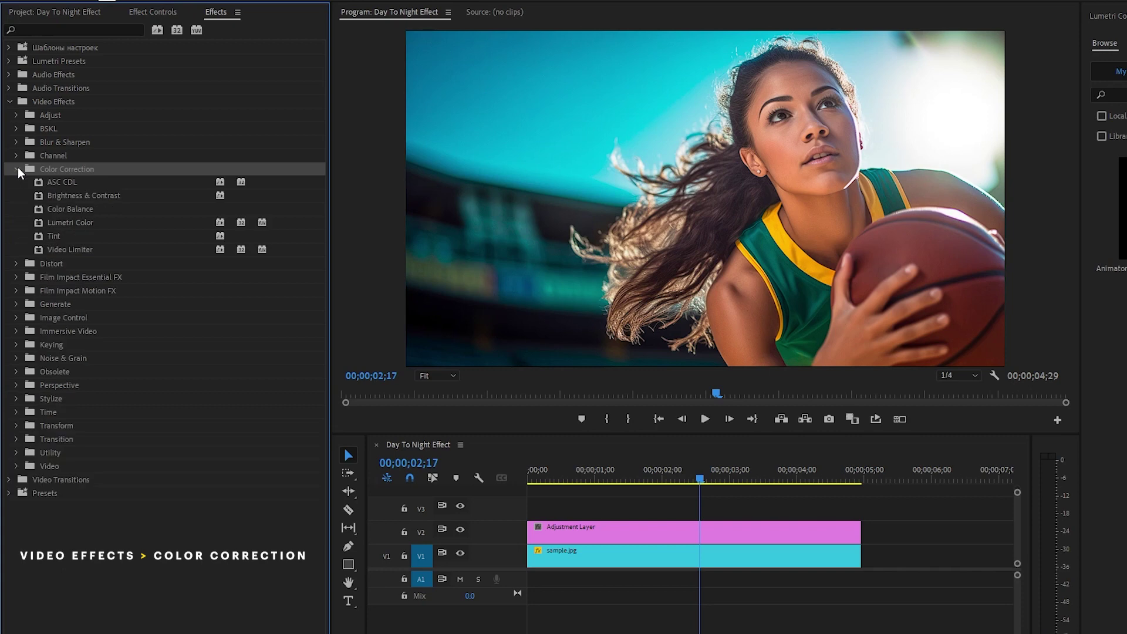
{"action": "left_click", "coordinate": [88, 195]}
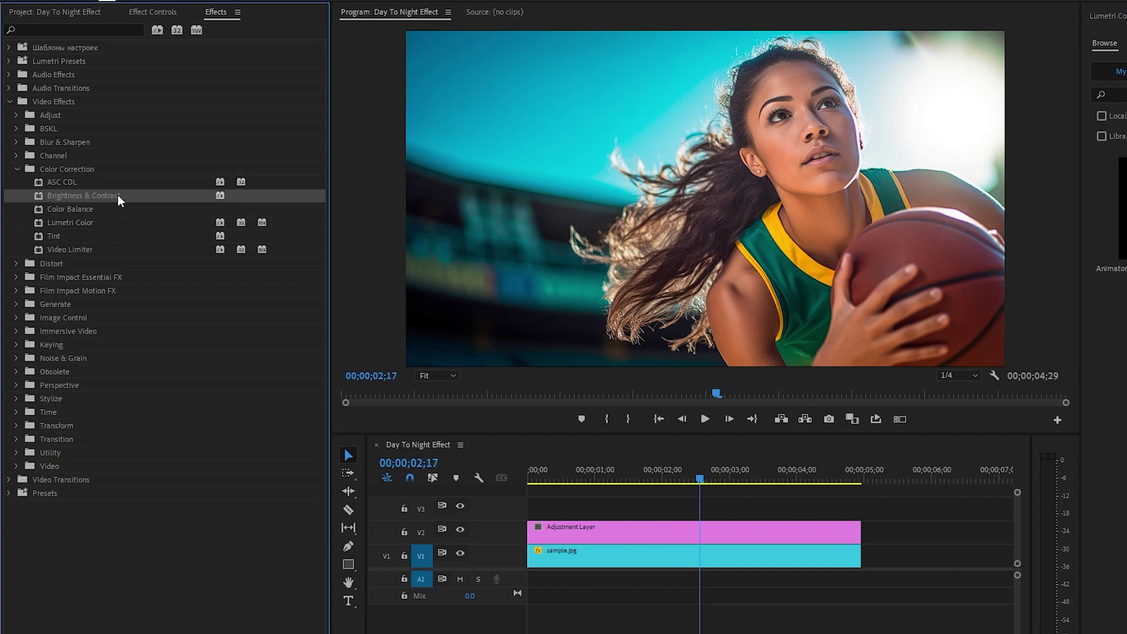
{"action": "left_click_drag", "start_coordinate": [108, 195], "coordinate": [554, 534]}
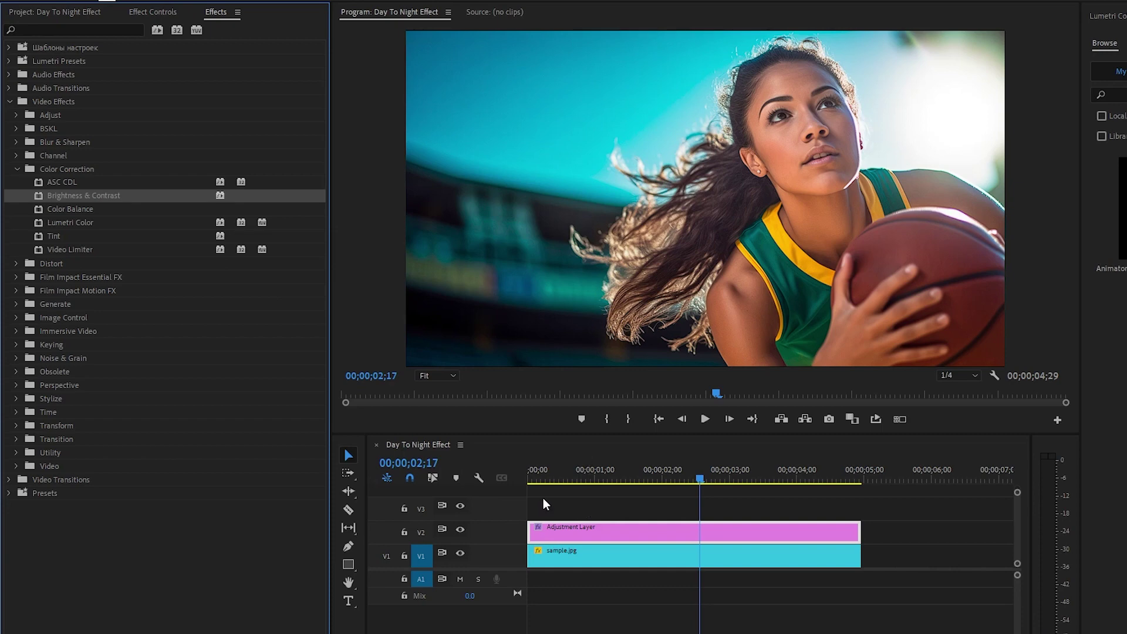
{"action": "left_click", "coordinate": [76, 223]}
{"action": "left_click_drag", "start_coordinate": [82, 224], "coordinate": [581, 532]}
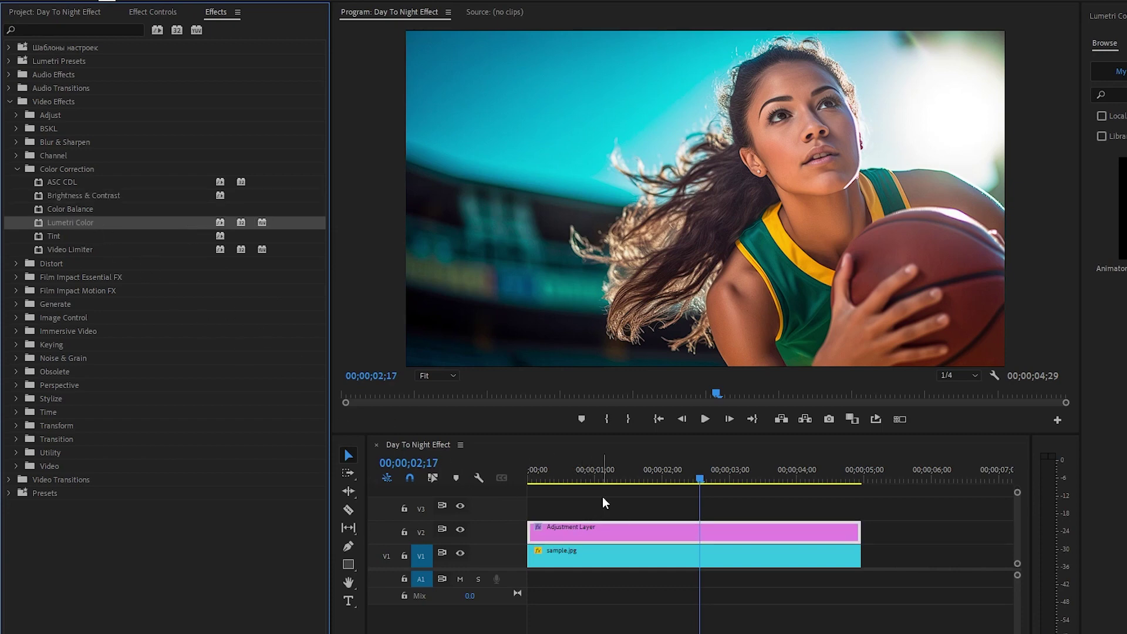
Search the effects for CHANNEL and apply Channel Mixer to the adjustment layer
{"action": "left_click", "coordinate": [121, 32]}
{"action": "type", "text": "CHANNEL"}
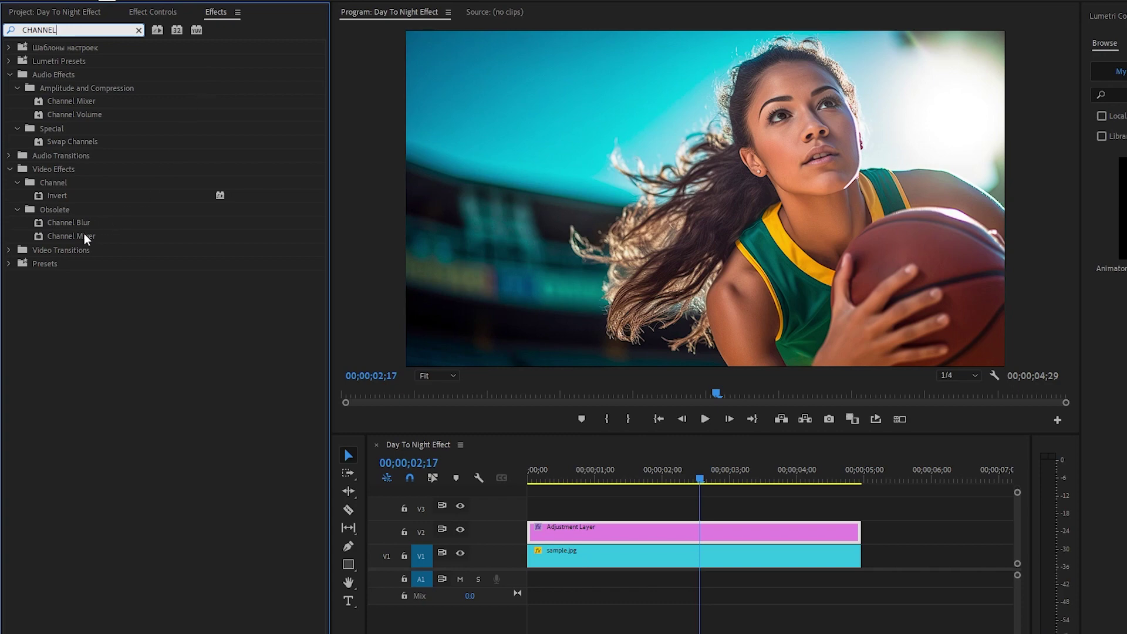
{"action": "left_click", "coordinate": [64, 236]}
{"action": "left_click_drag", "start_coordinate": [63, 234], "coordinate": [549, 531]}
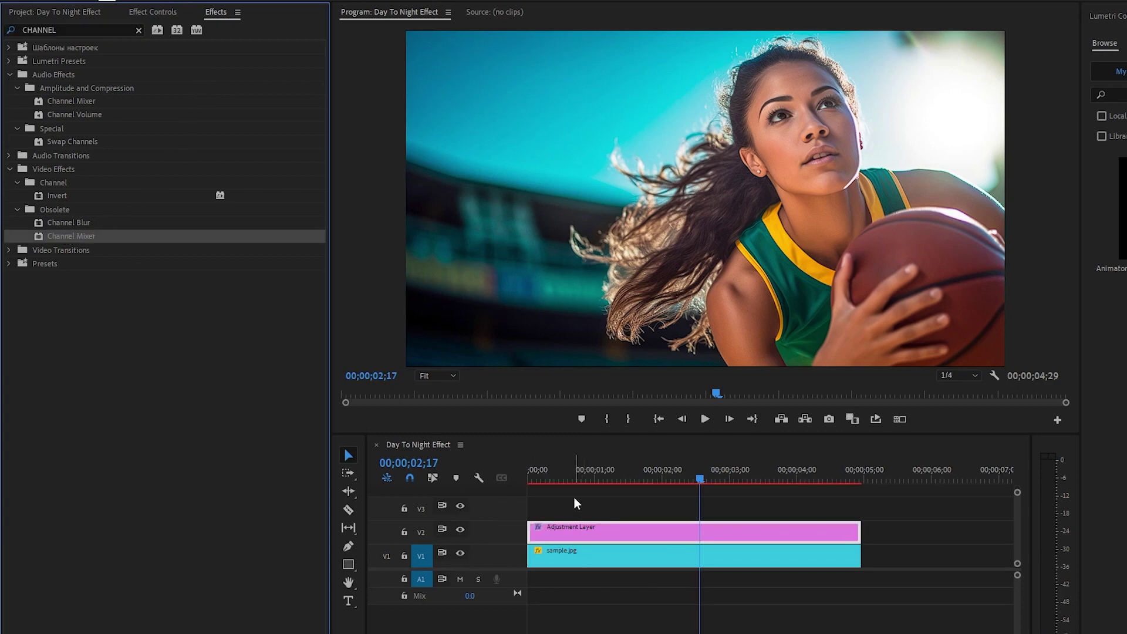
Search for TINT and apply the Tint effect to the adjustment layer
{"action": "left_click", "coordinate": [138, 30]}
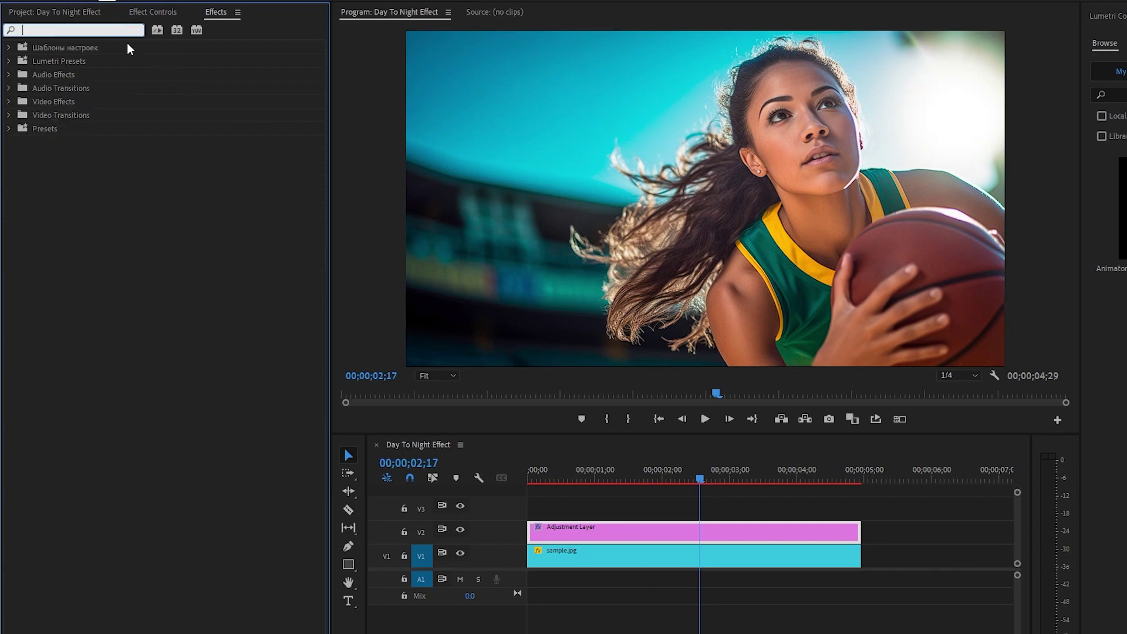
{"action": "type", "text": "TINT"}
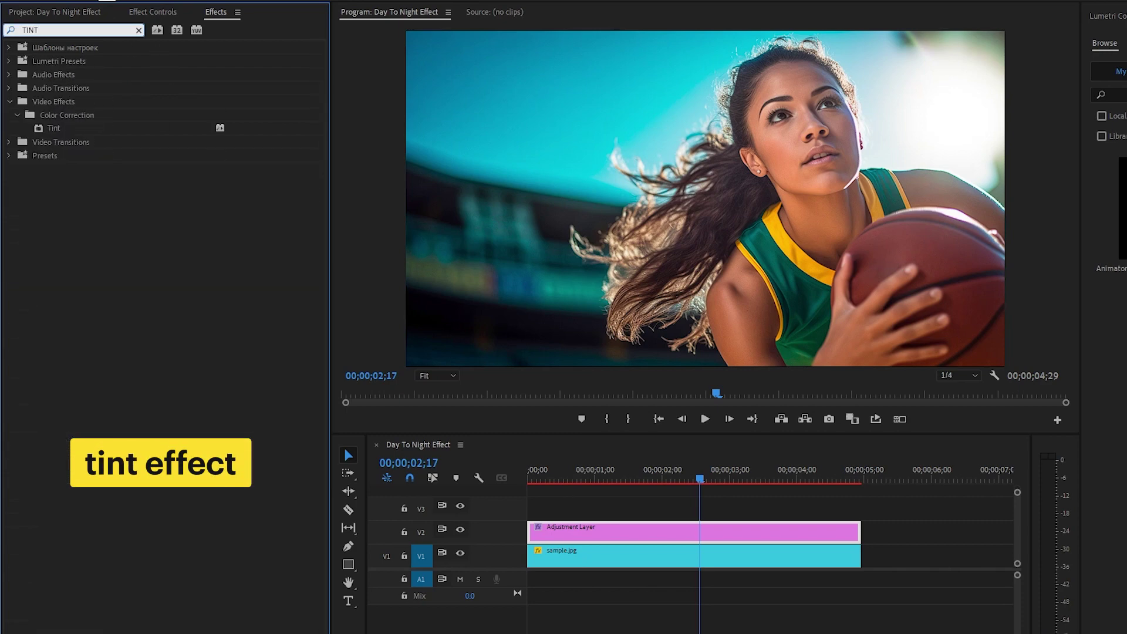
{"action": "left_click_drag", "start_coordinate": [58, 129], "coordinate": [575, 528]}
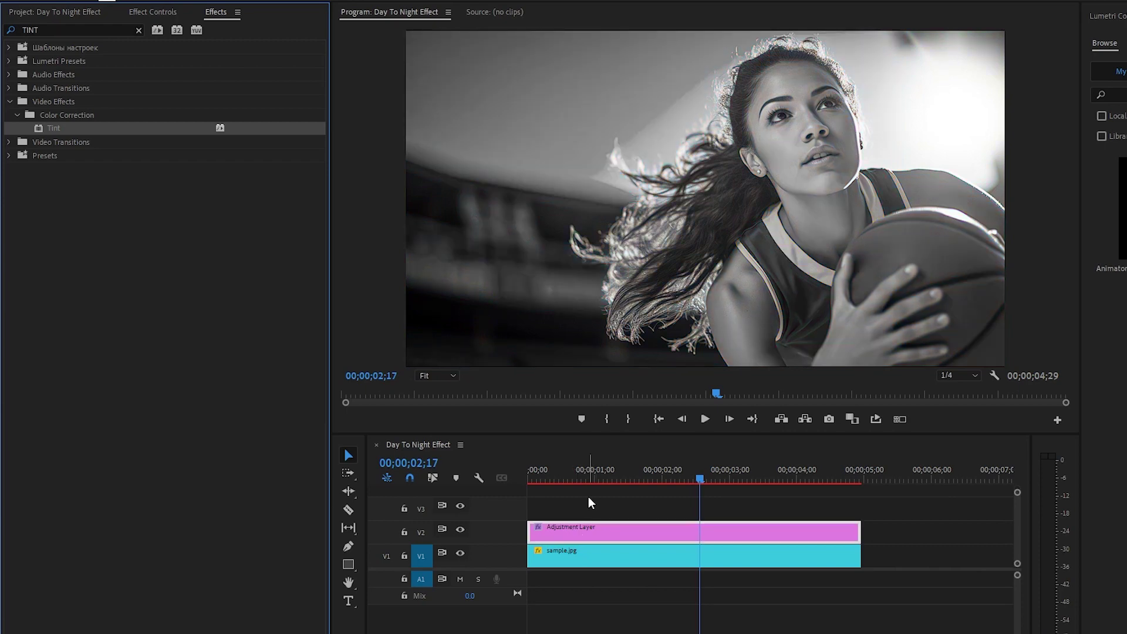
Search for SOLID and apply Solid Composite to the adjustment layer
{"action": "left_click", "coordinate": [139, 30]}
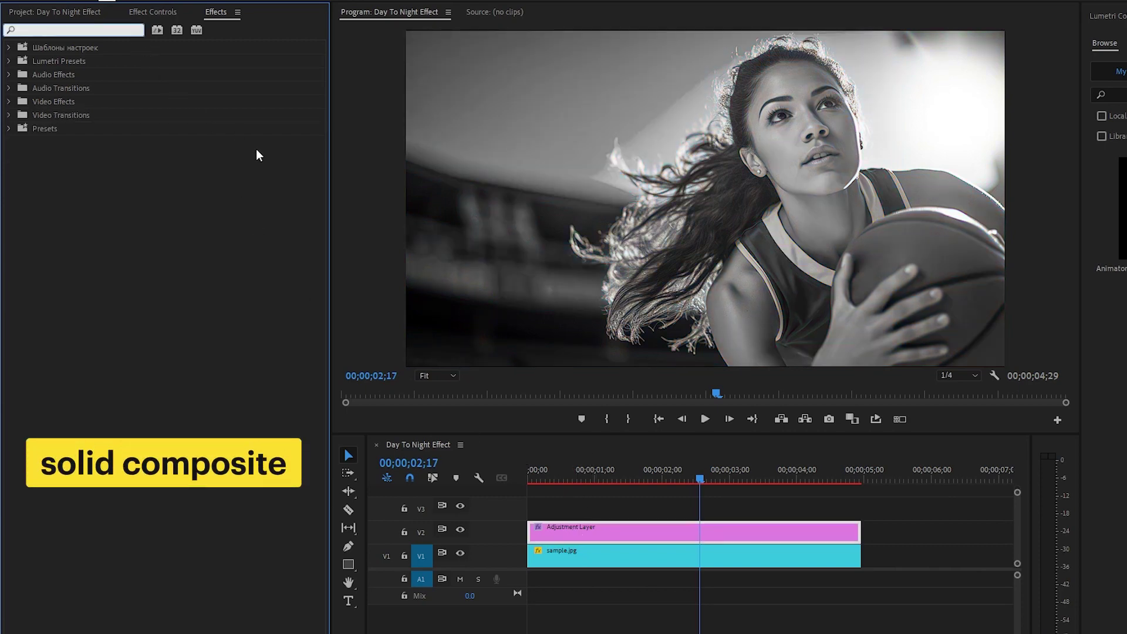
{"action": "type", "text": "SOLID"}
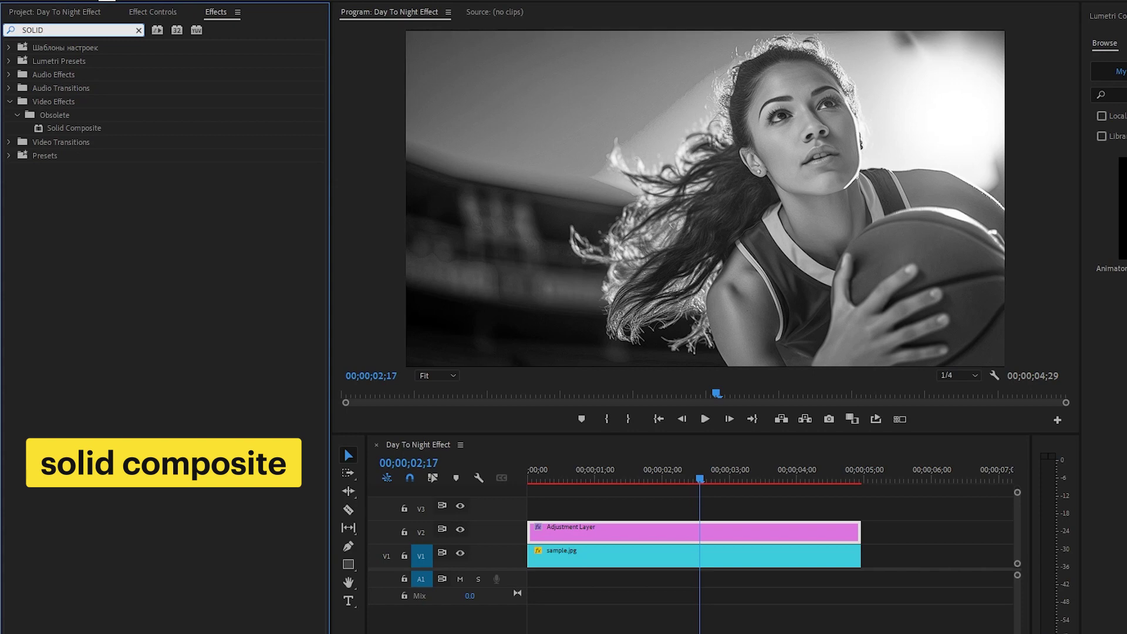
{"action": "left_click_drag", "start_coordinate": [73, 125], "coordinate": [555, 528]}
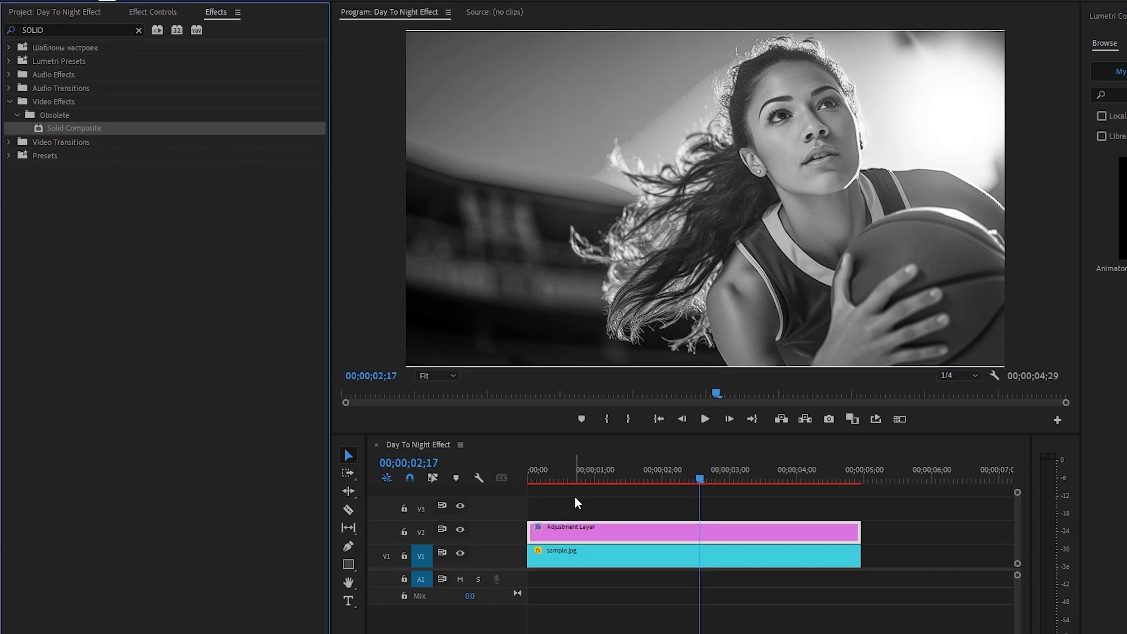
Apply Gamma Correction to the adjustment layer, then reselect it to view its effect settings
{"action": "left_click", "coordinate": [139, 30]}
{"action": "type", "text": "GAMMA"}
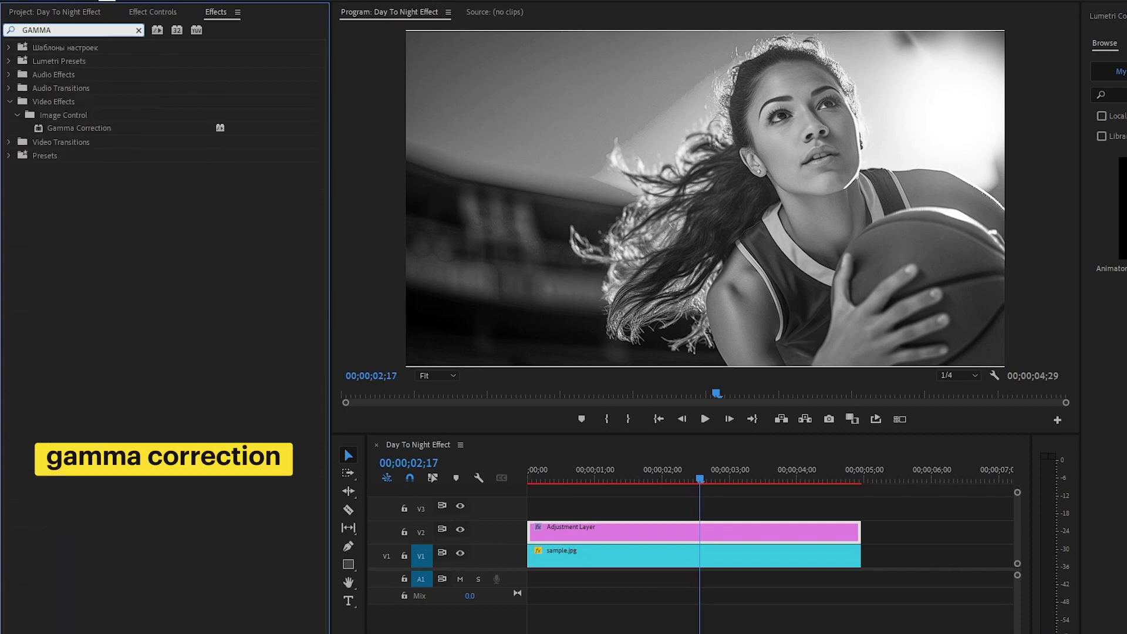
{"action": "left_click_drag", "start_coordinate": [82, 128], "coordinate": [581, 522]}
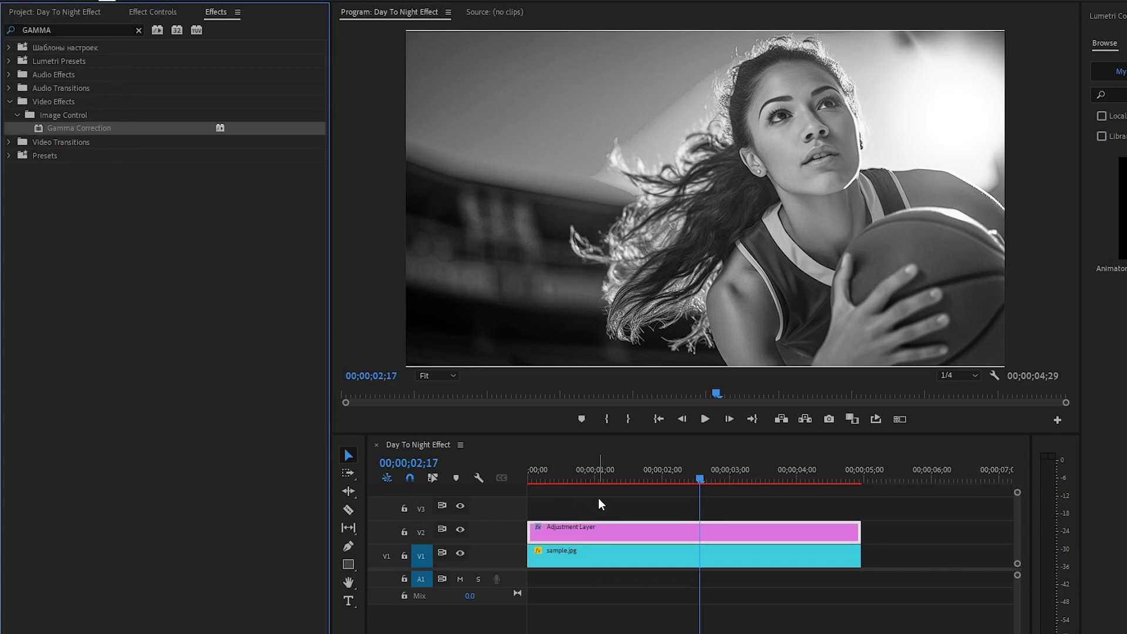
{"action": "left_click", "coordinate": [598, 498]}
{"action": "left_click", "coordinate": [602, 529]}
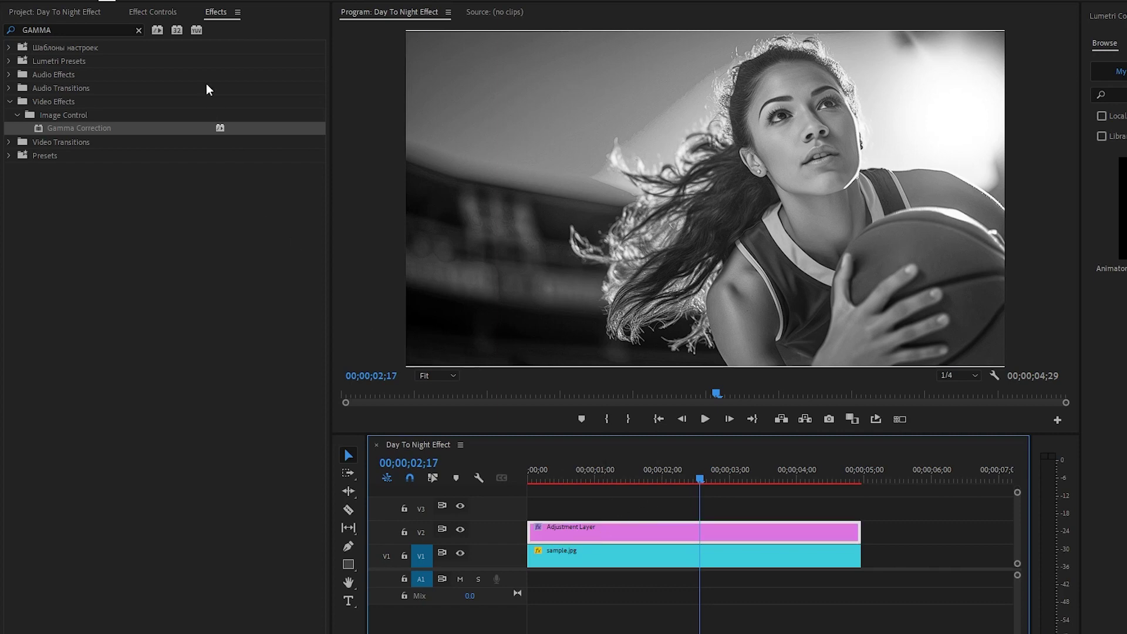
{"action": "left_click", "coordinate": [168, 14]}
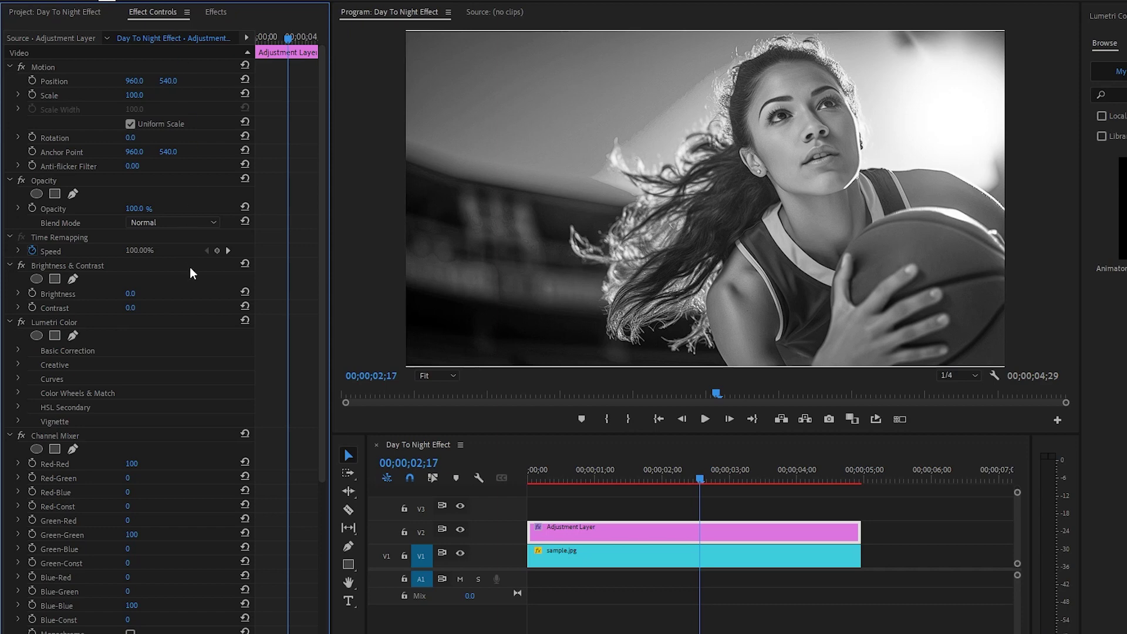
Give the adjustment layer's Brightness & Contrast Brightness -35 and Contrast -13, then collapse it
{"action": "left_click", "coordinate": [82, 265]}
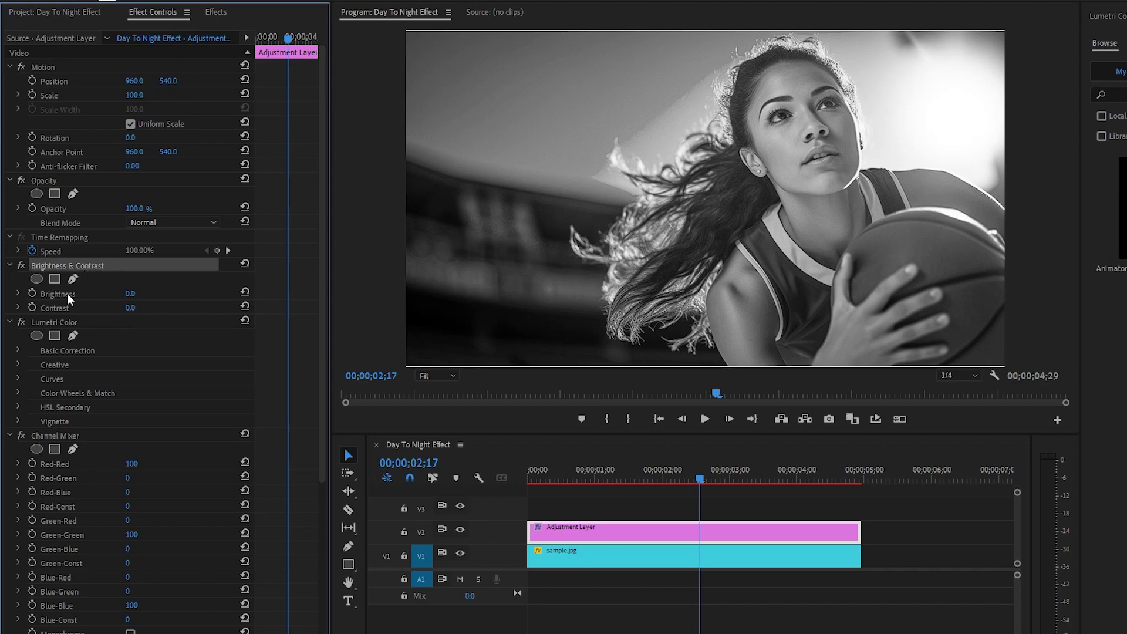
{"action": "left_click", "coordinate": [130, 293]}
{"action": "type", "text": "-"}
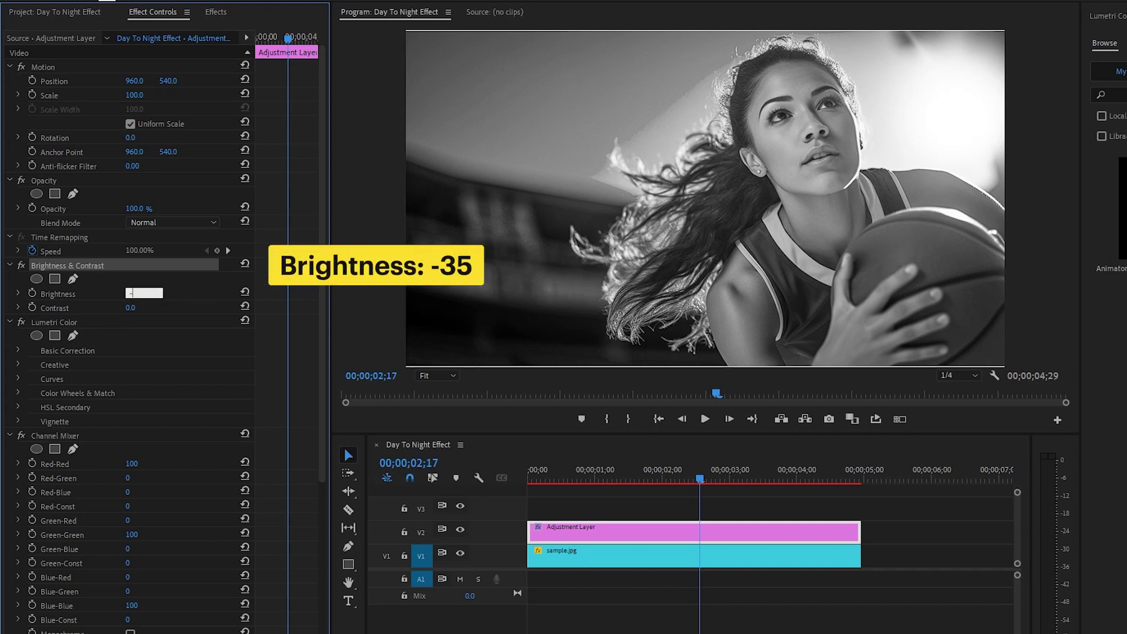
{"action": "type", "text": "35"}
{"action": "key", "text": "Return"}
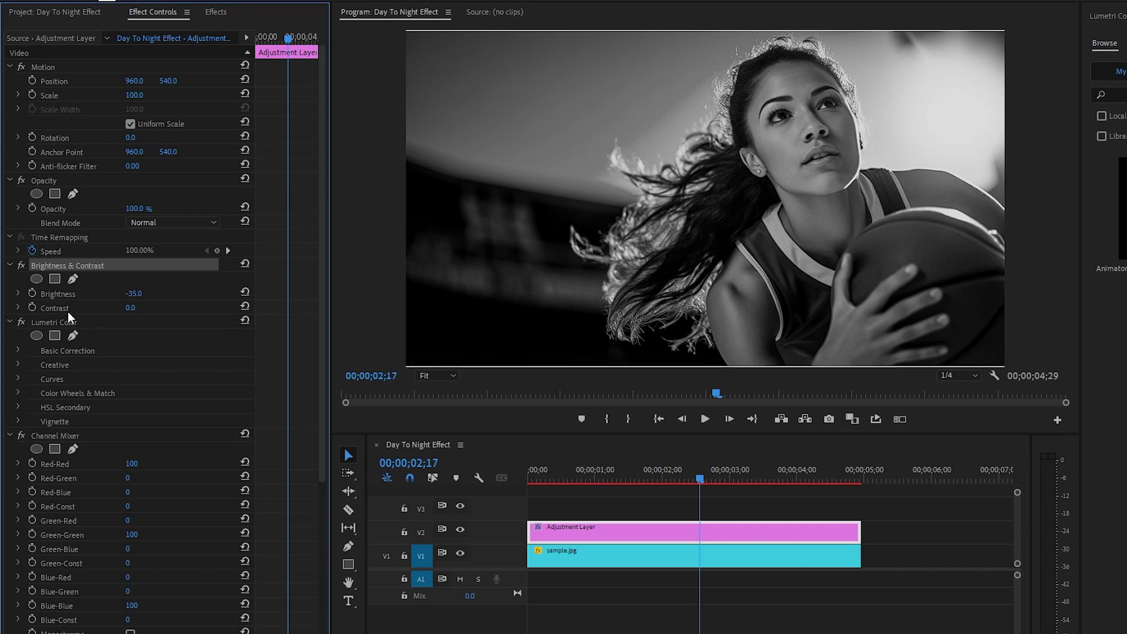
{"action": "left_click", "coordinate": [131, 307]}
{"action": "type", "text": "-13"}
{"action": "key", "text": "Return"}
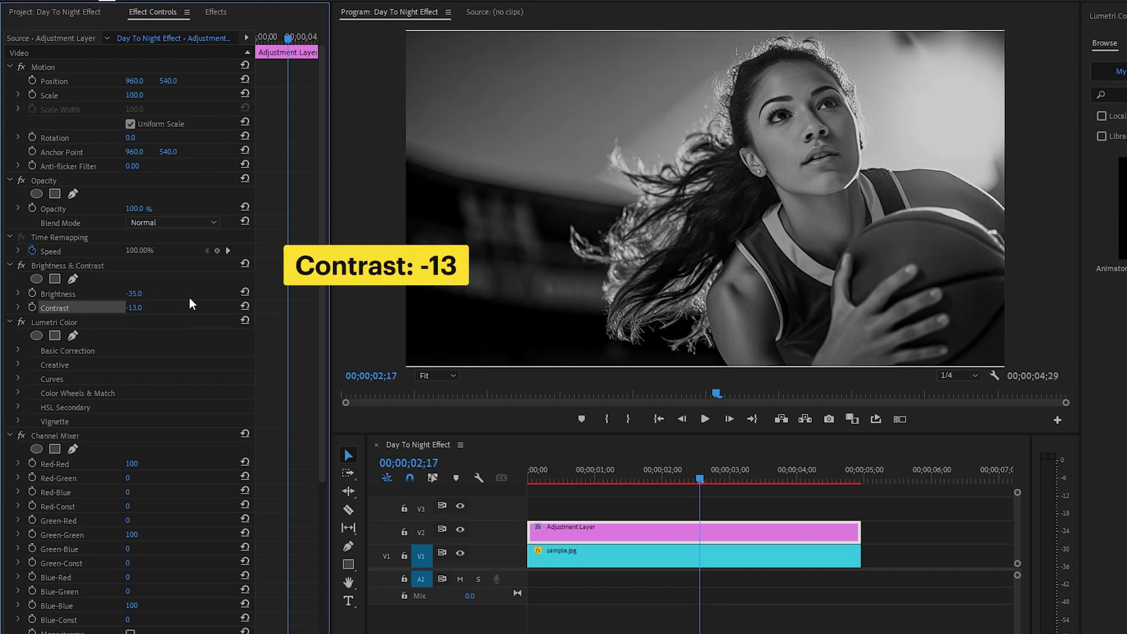
{"action": "left_click", "coordinate": [72, 266]}
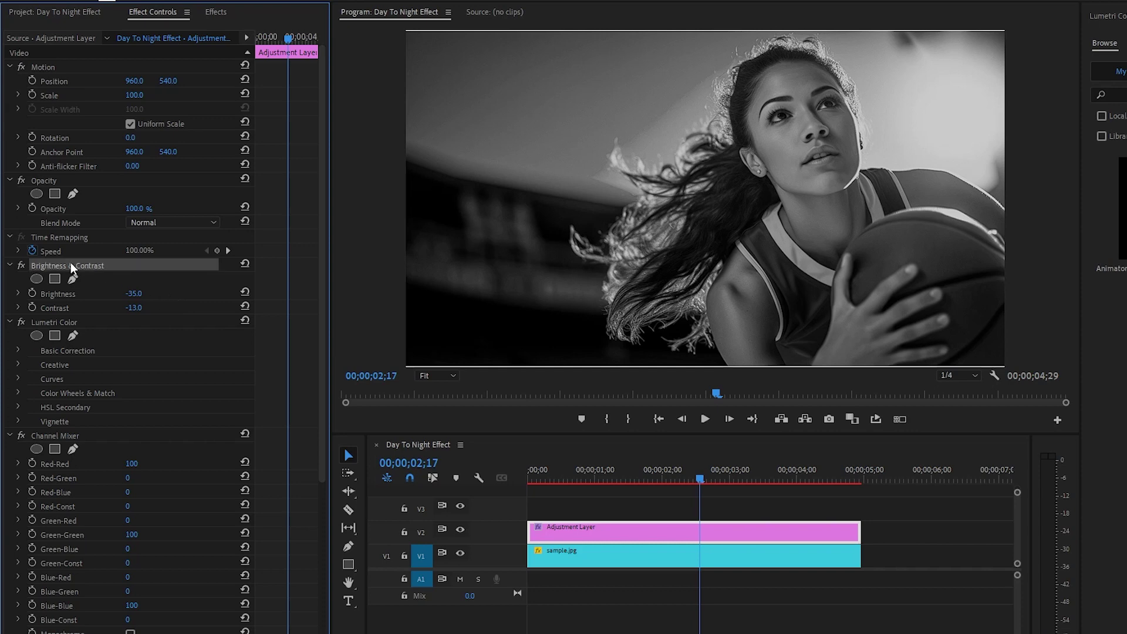
{"action": "left_click", "coordinate": [10, 265]}
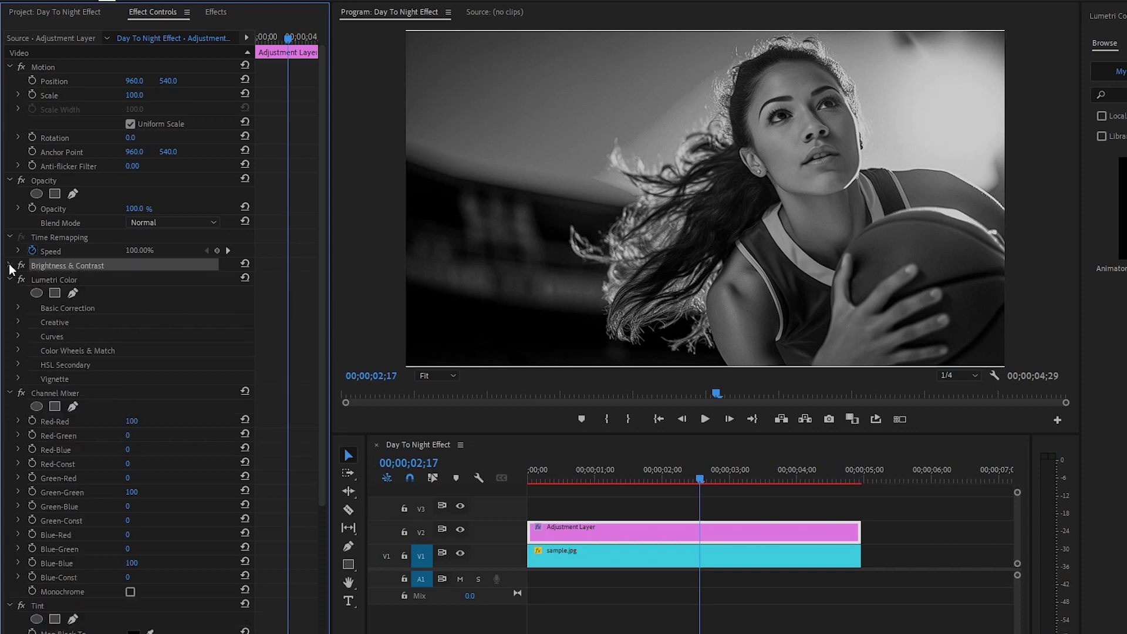
{"action": "left_click", "coordinate": [65, 279]}
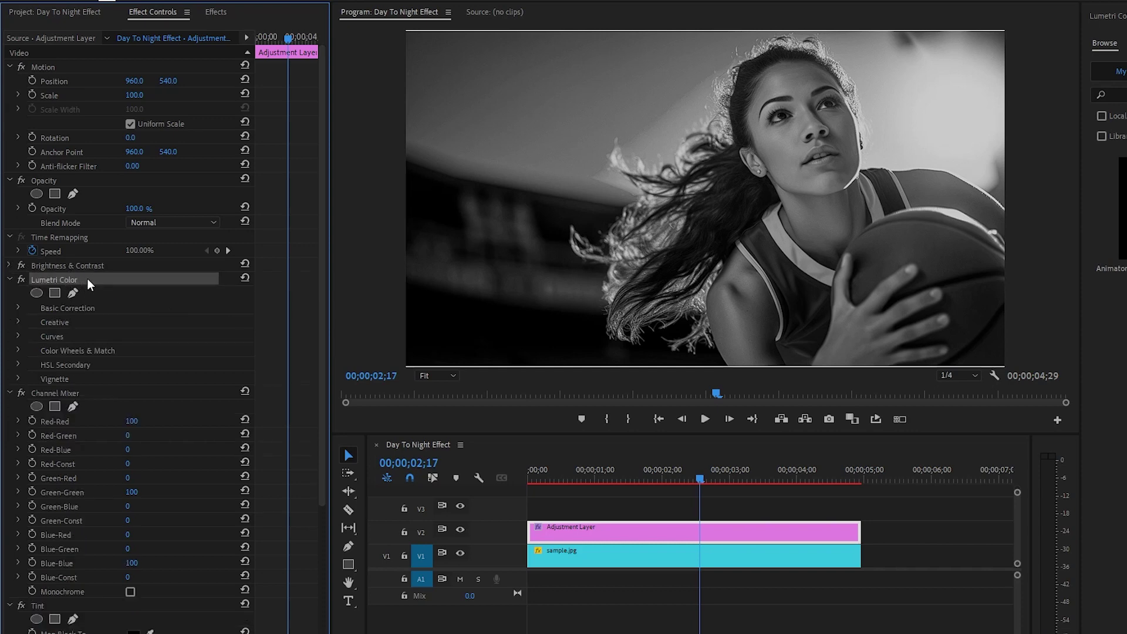
In Lumetri Color's Basic Correction, enter Highlights -43.8 and Shadows 18.9, then collapse it
{"action": "left_click", "coordinate": [18, 306]}
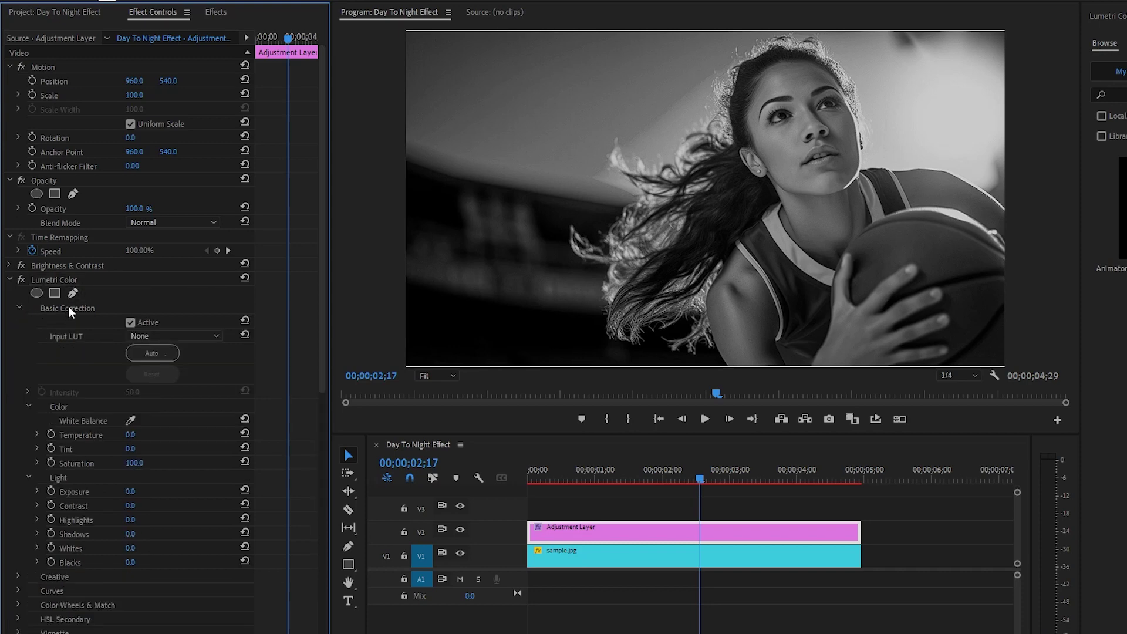
{"action": "left_click", "coordinate": [130, 520]}
{"action": "type", "text": "-"}
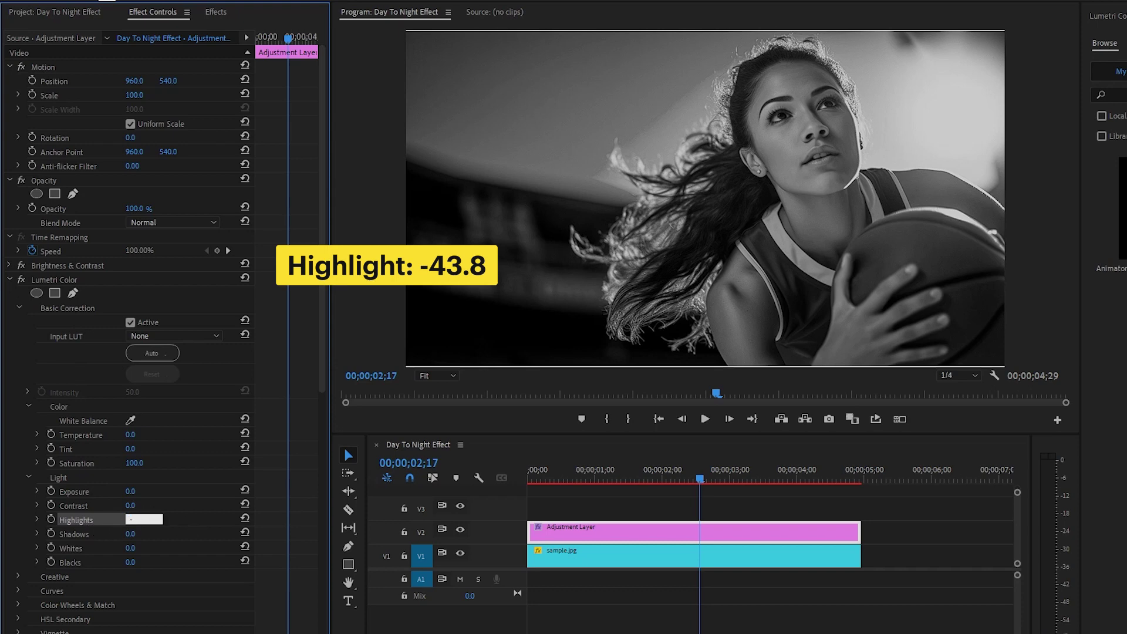
{"action": "type", "text": "43.8"}
{"action": "key", "text": "Return"}
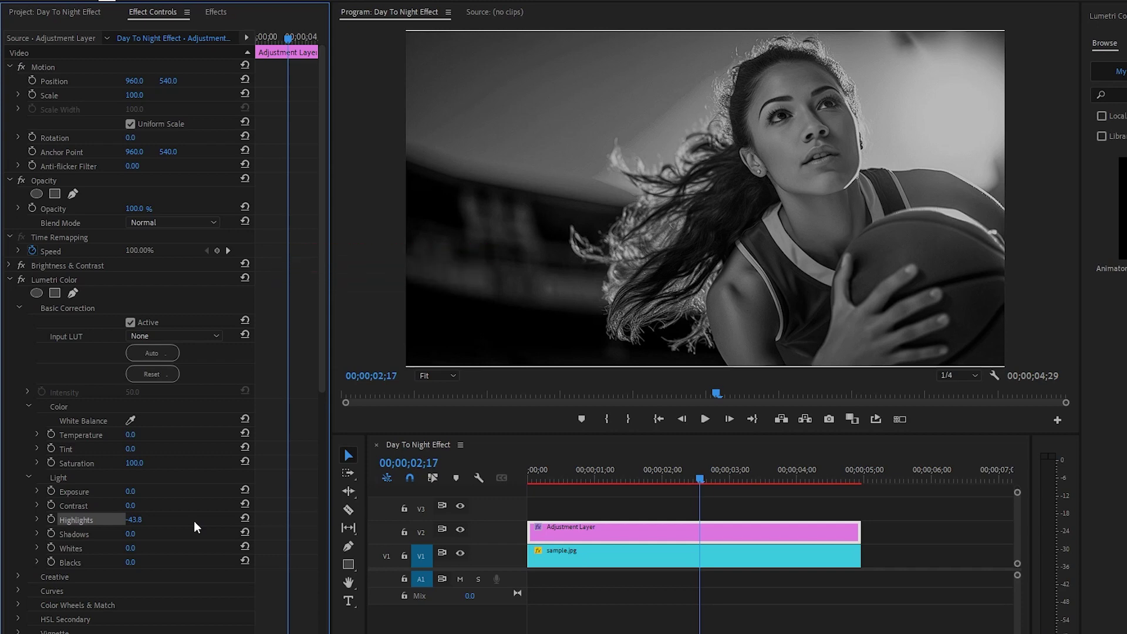
{"action": "left_click", "coordinate": [130, 533]}
{"action": "type", "text": "18.9"}
{"action": "key", "text": "Return"}
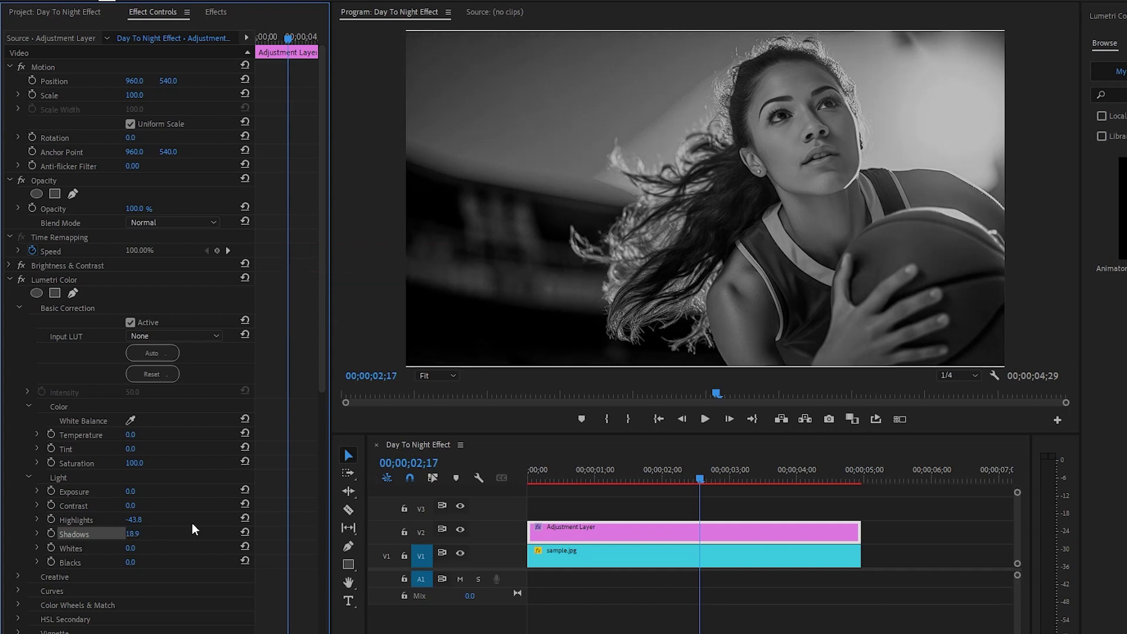
{"action": "left_click", "coordinate": [51, 280]}
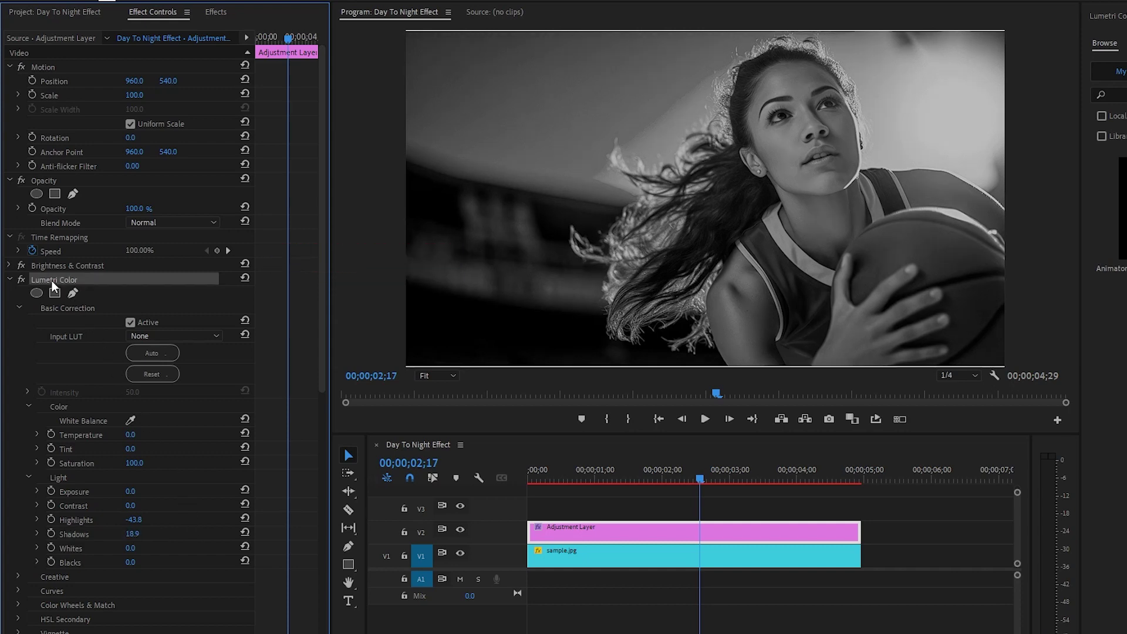
{"action": "left_click", "coordinate": [10, 281]}
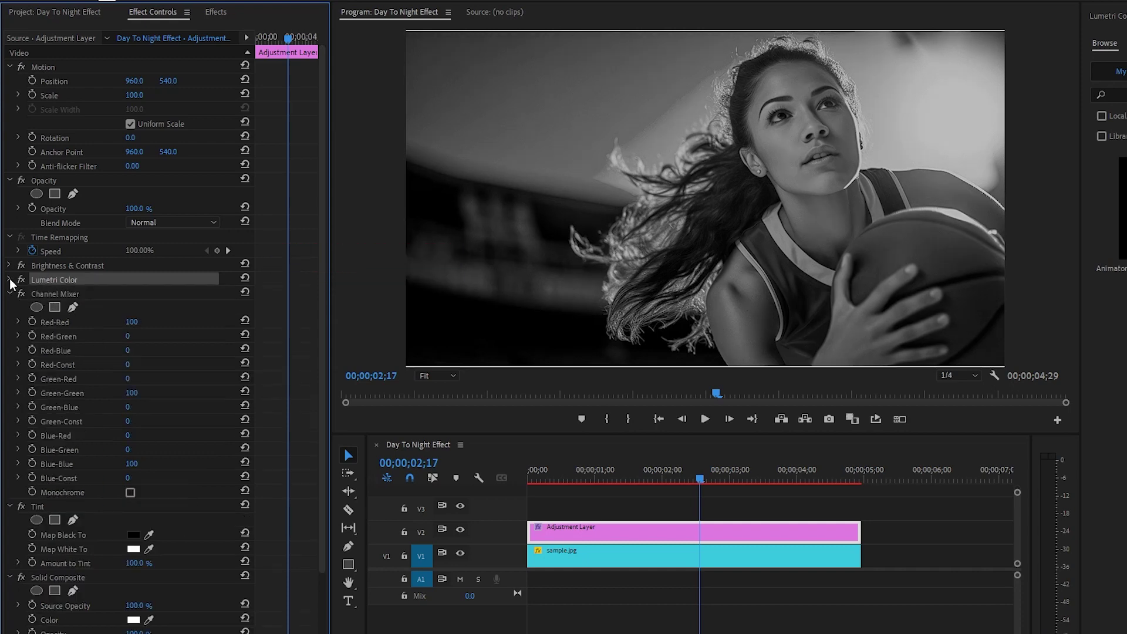
Set Channel Mixer's red row: Red-Red 67, Red-Green -33, Red-Blue 15, Red-Const -2
{"action": "left_click", "coordinate": [62, 294]}
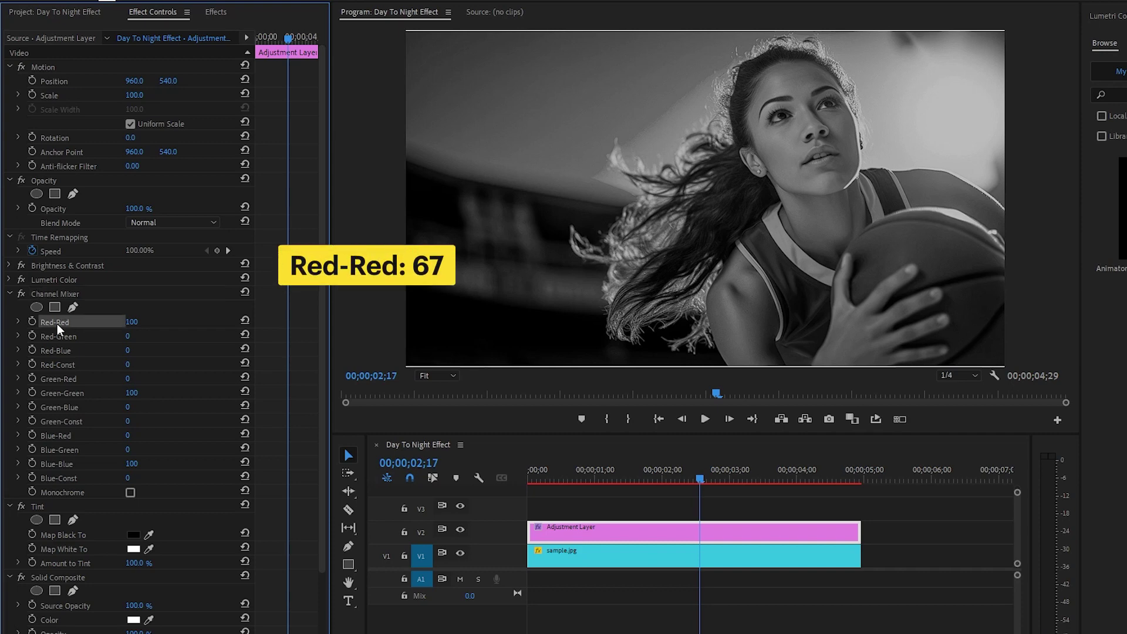
{"action": "left_click", "coordinate": [132, 322]}
{"action": "type", "text": "67"}
{"action": "key", "text": "Return"}
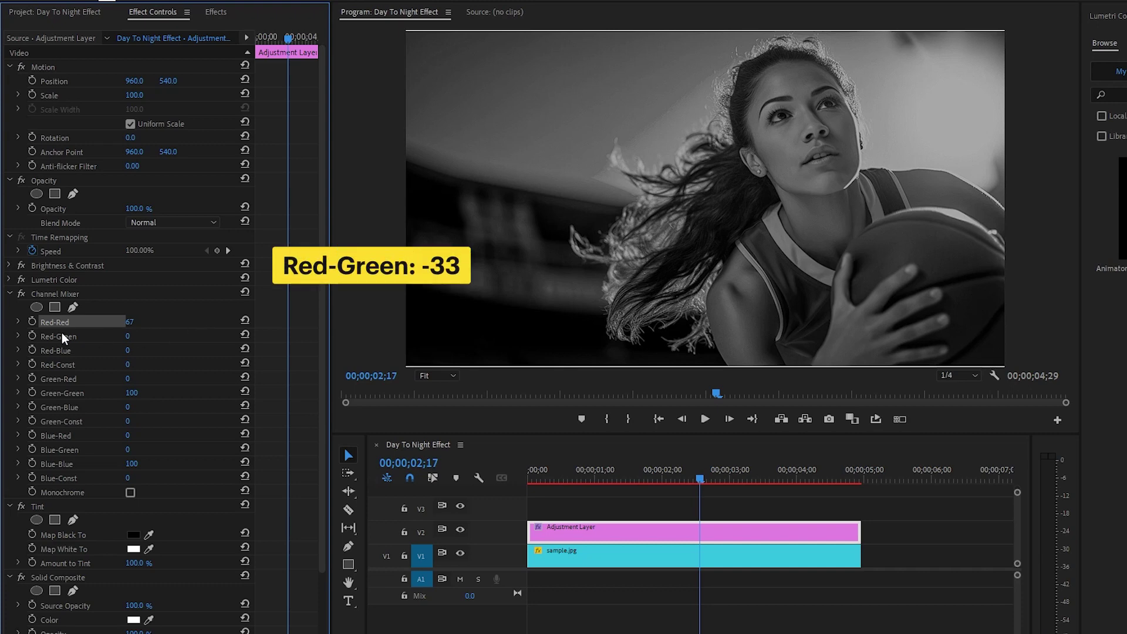
{"action": "left_click", "coordinate": [139, 338]}
{"action": "type", "text": "-33"}
{"action": "key", "text": "Return"}
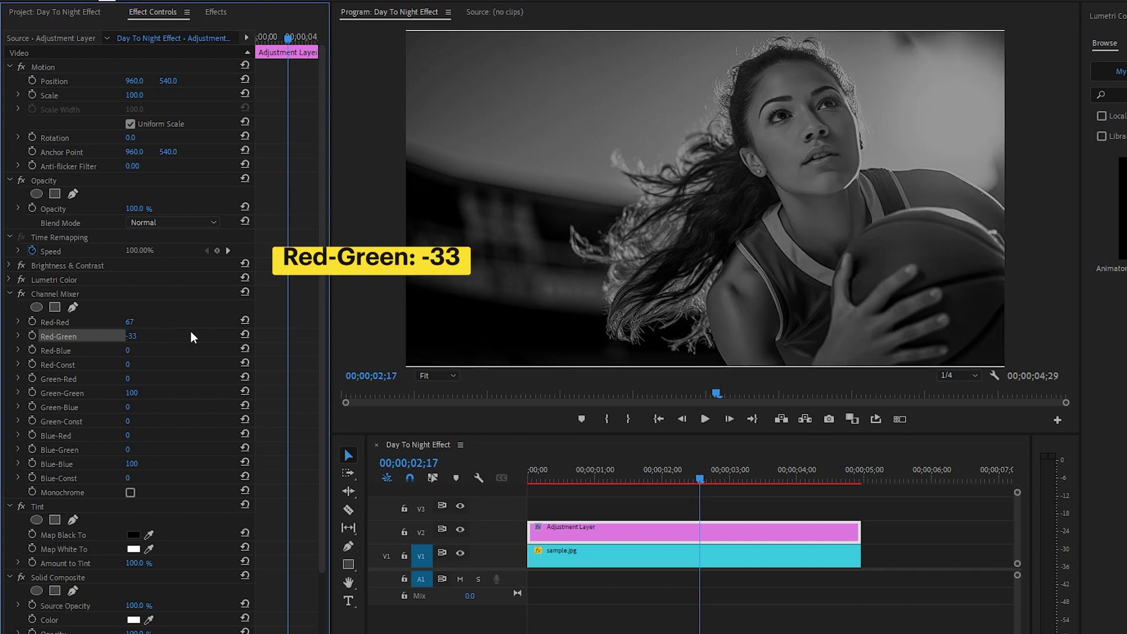
{"action": "left_click", "coordinate": [57, 349]}
{"action": "left_click", "coordinate": [130, 350]}
{"action": "type", "text": "15"}
{"action": "key", "text": "Return"}
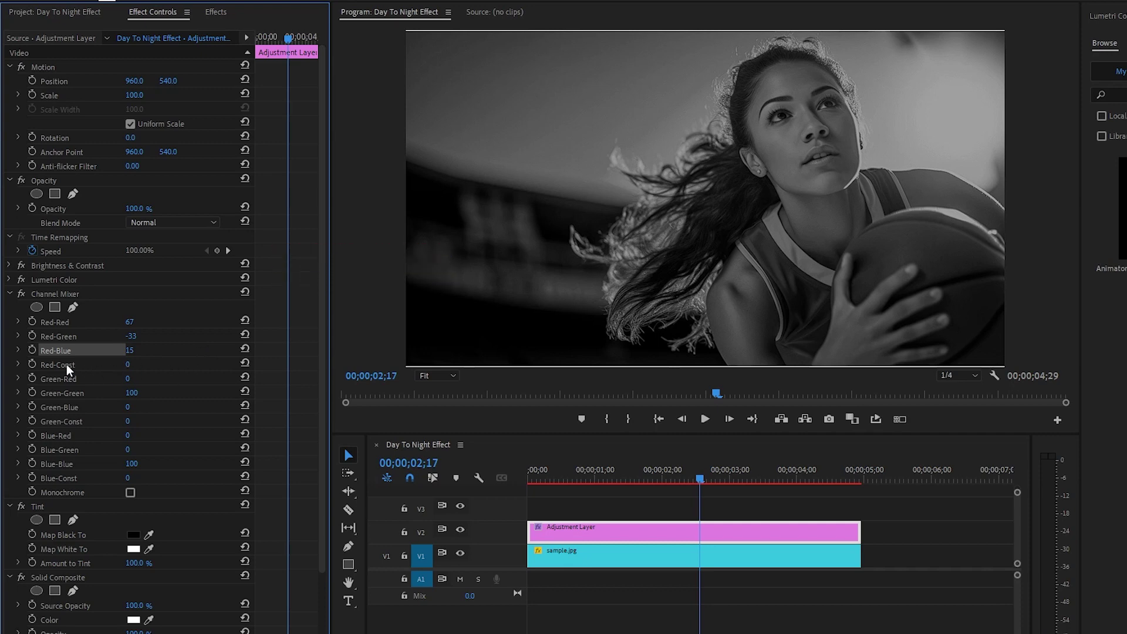
{"action": "left_click", "coordinate": [128, 364]}
{"action": "type", "text": "-"}
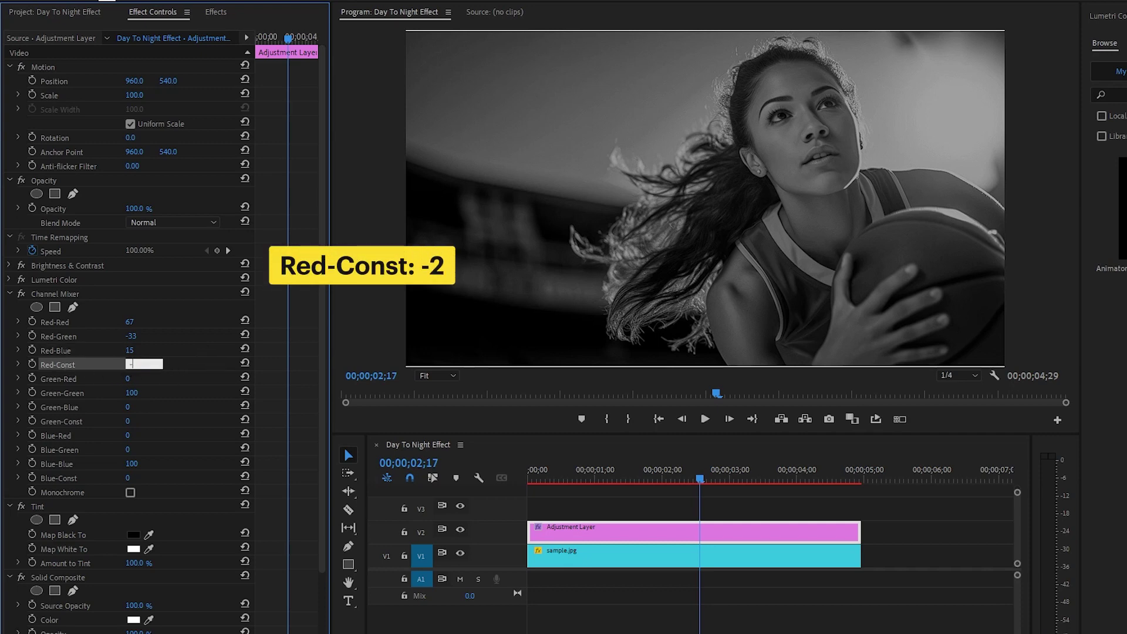
{"action": "type", "text": "2"}
{"action": "key", "text": "Return"}
Set Channel Mixer's Green-Red to 6 and Green-Green to 61
{"action": "left_click", "coordinate": [54, 378]}
{"action": "left_click", "coordinate": [128, 379]}
{"action": "type", "text": "6"}
{"action": "key", "text": "Return"}
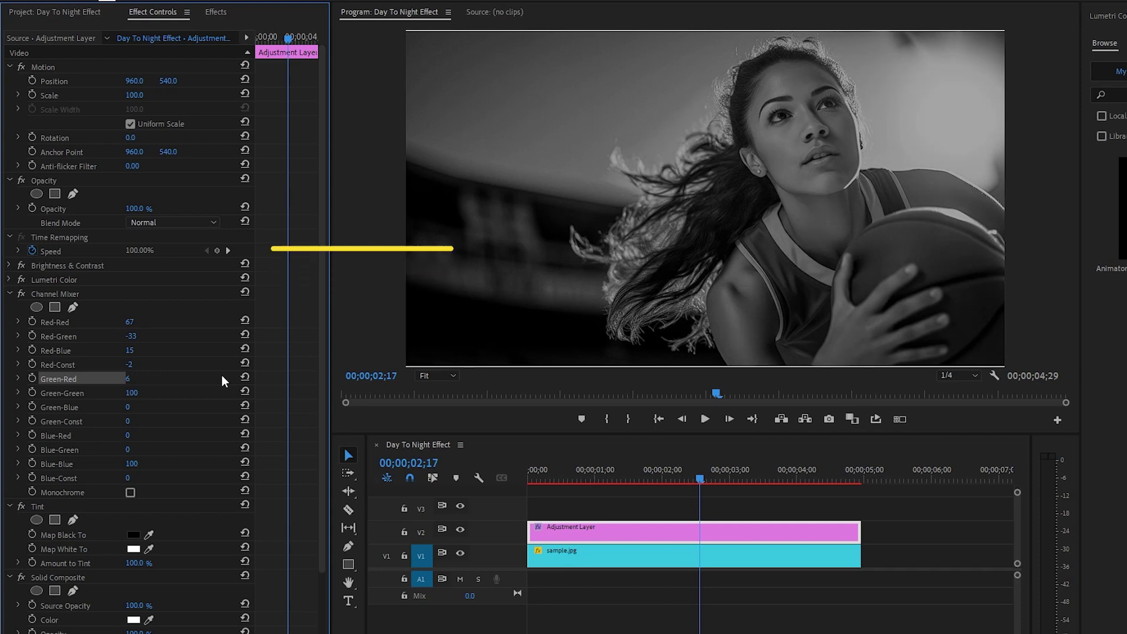
{"action": "left_click", "coordinate": [130, 398]}
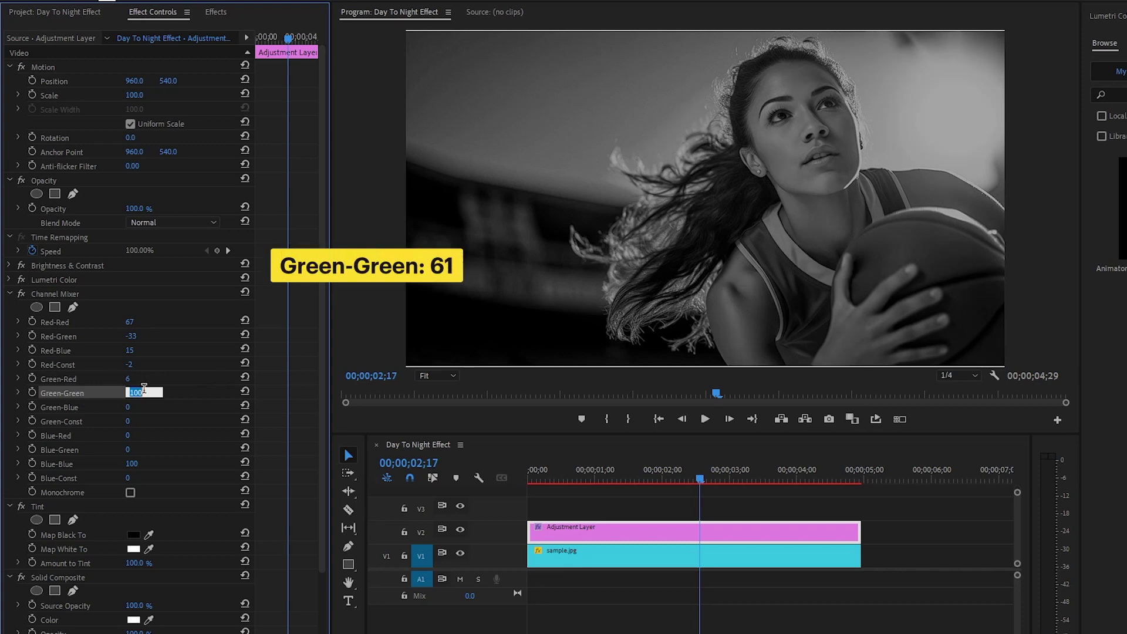
{"action": "type", "text": "61"}
{"action": "key", "text": "Return"}
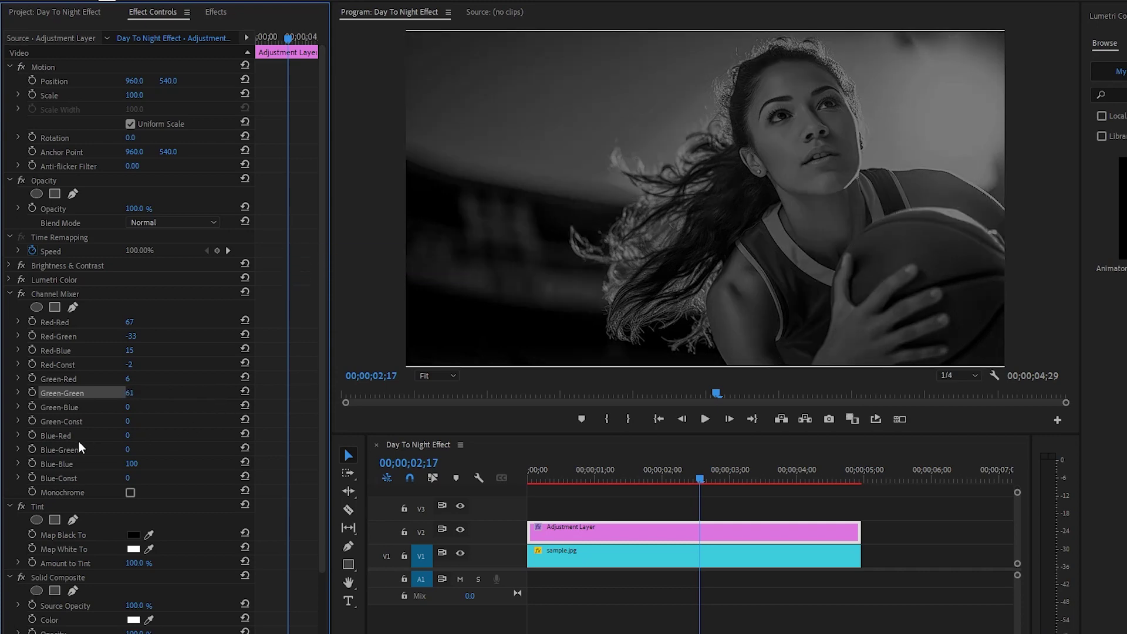
Set Channel Mixer's Blue-Red 33, Blue-Green -5 and Blue-Blue 70, then collapse it
{"action": "left_click", "coordinate": [128, 435]}
{"action": "type", "text": "33"}
{"action": "key", "text": "Return"}
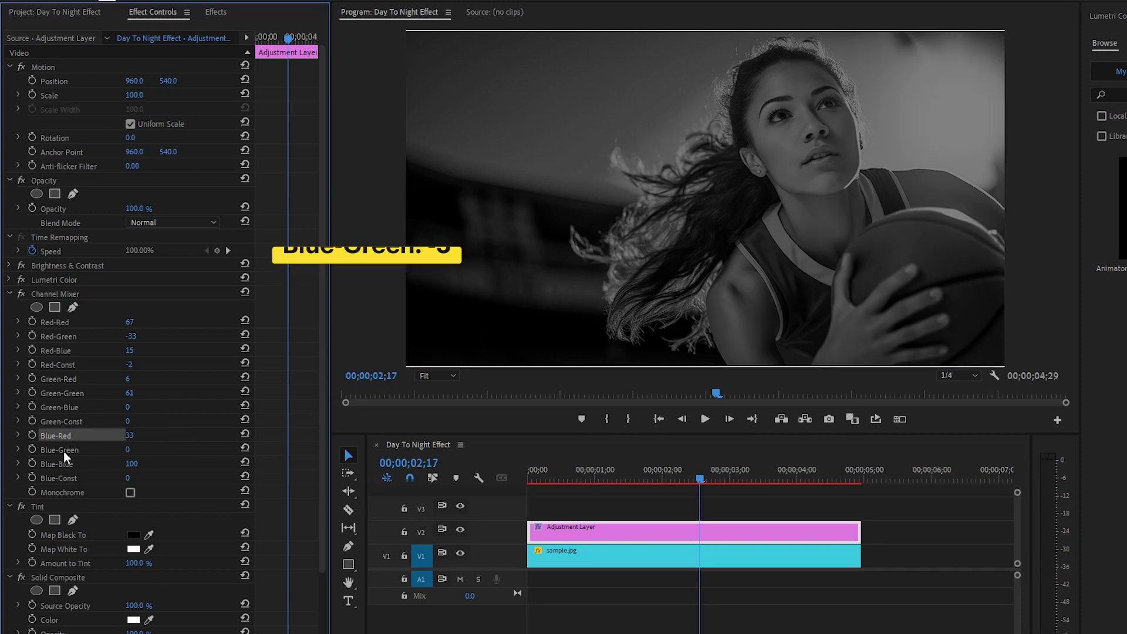
{"action": "left_click", "coordinate": [128, 449]}
{"action": "type", "text": "-5"}
{"action": "key", "text": "Return"}
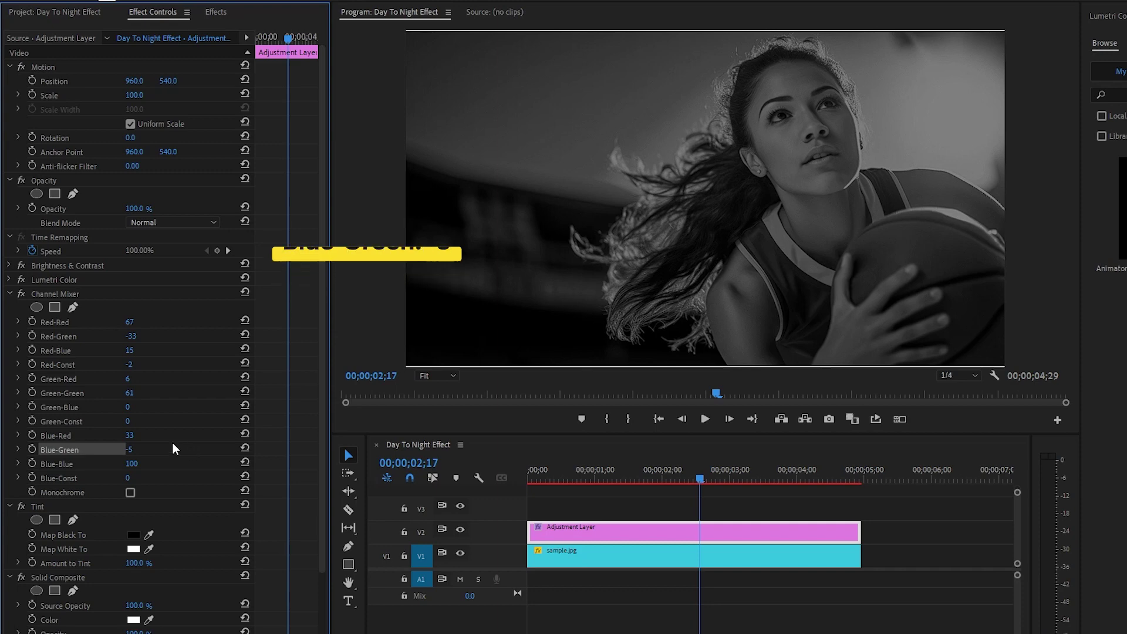
{"action": "left_click", "coordinate": [133, 463]}
{"action": "type", "text": "70"}
{"action": "key", "text": "Return"}
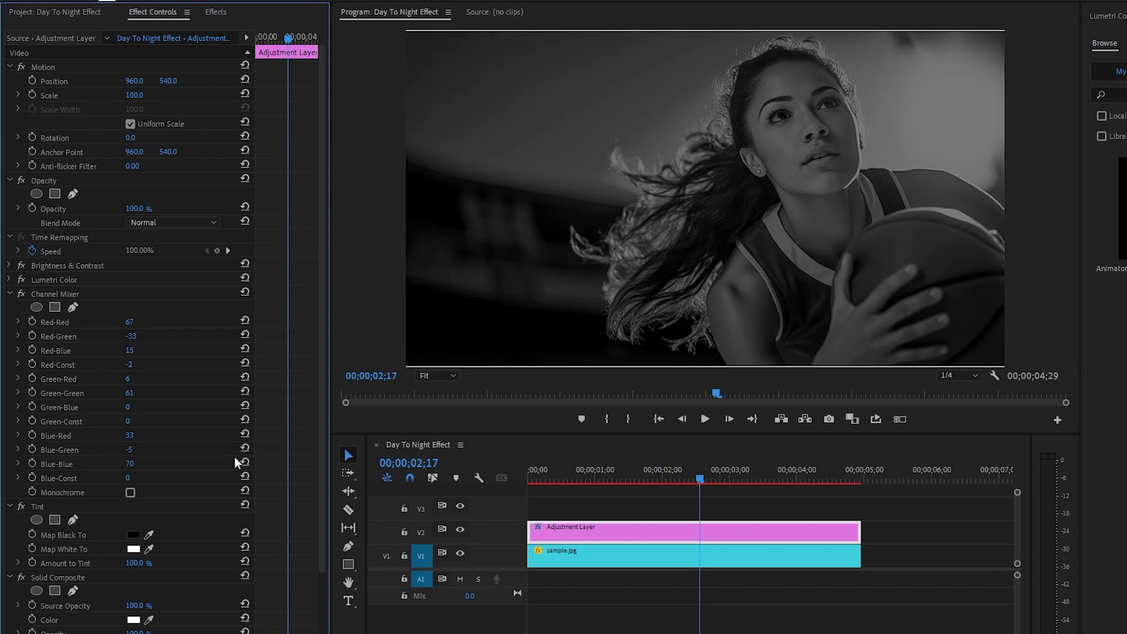
{"action": "left_click", "coordinate": [9, 293]}
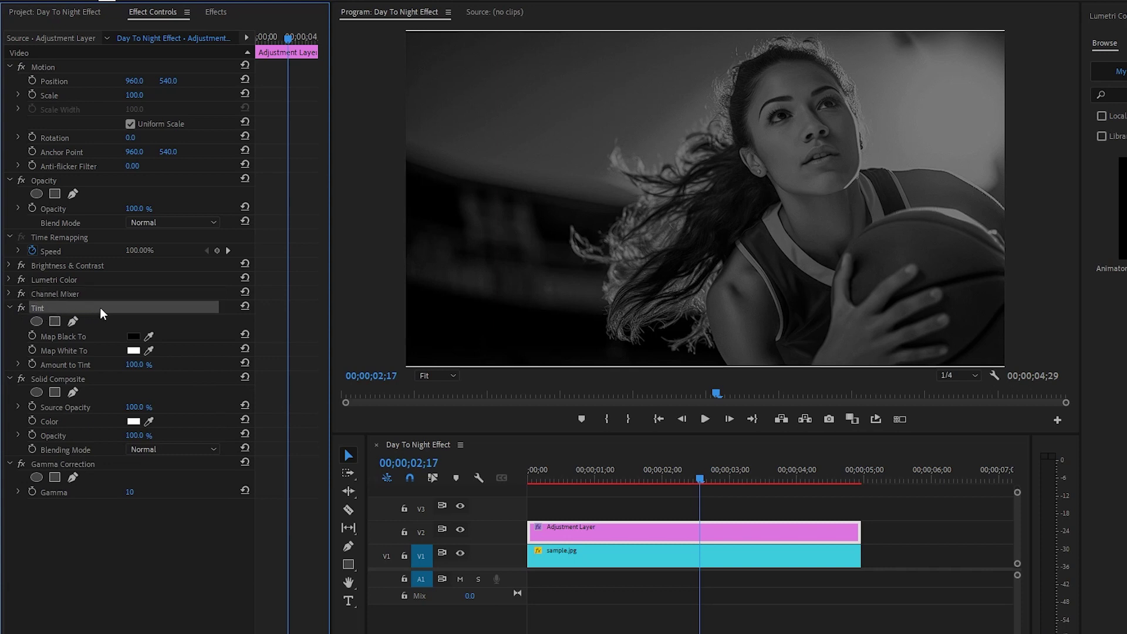
Lower the Tint effect's Amount to Tint to 35%
{"action": "left_click", "coordinate": [62, 363]}
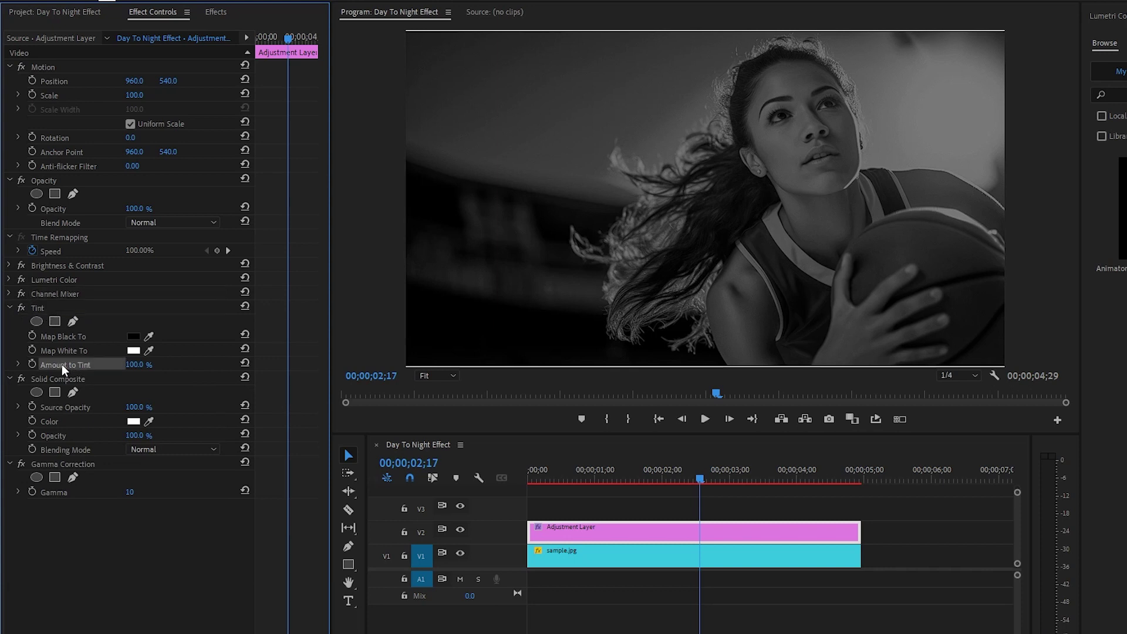
{"action": "left_click", "coordinate": [138, 364]}
{"action": "type", "text": "35"}
{"action": "key", "text": "Return"}
{"action": "left_click", "coordinate": [68, 379]}
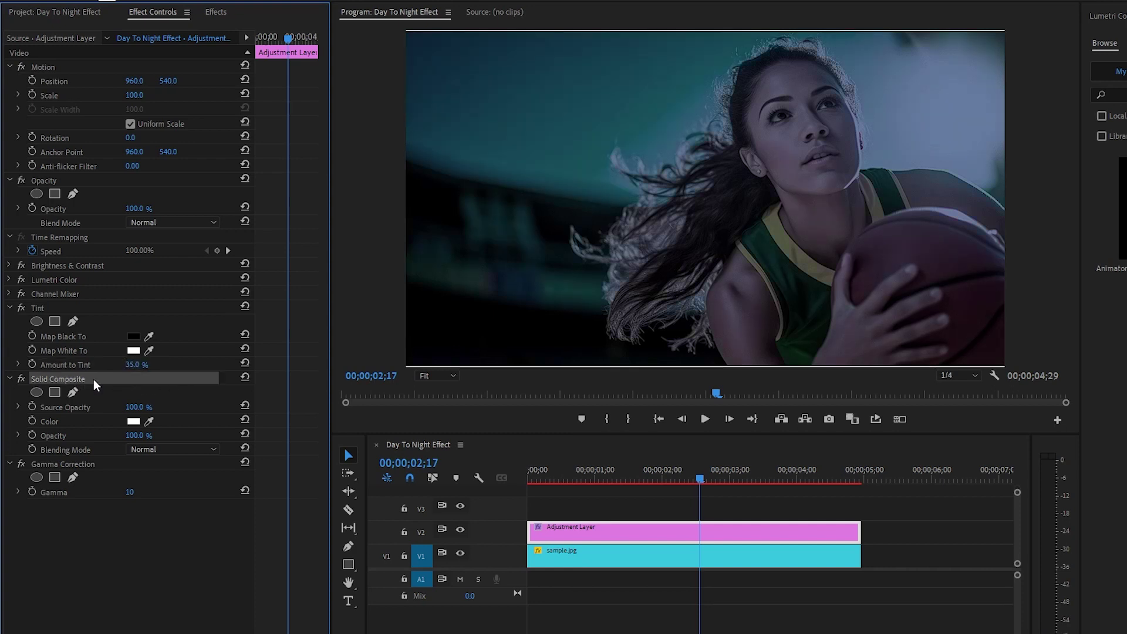
{"action": "left_click", "coordinate": [52, 419]}
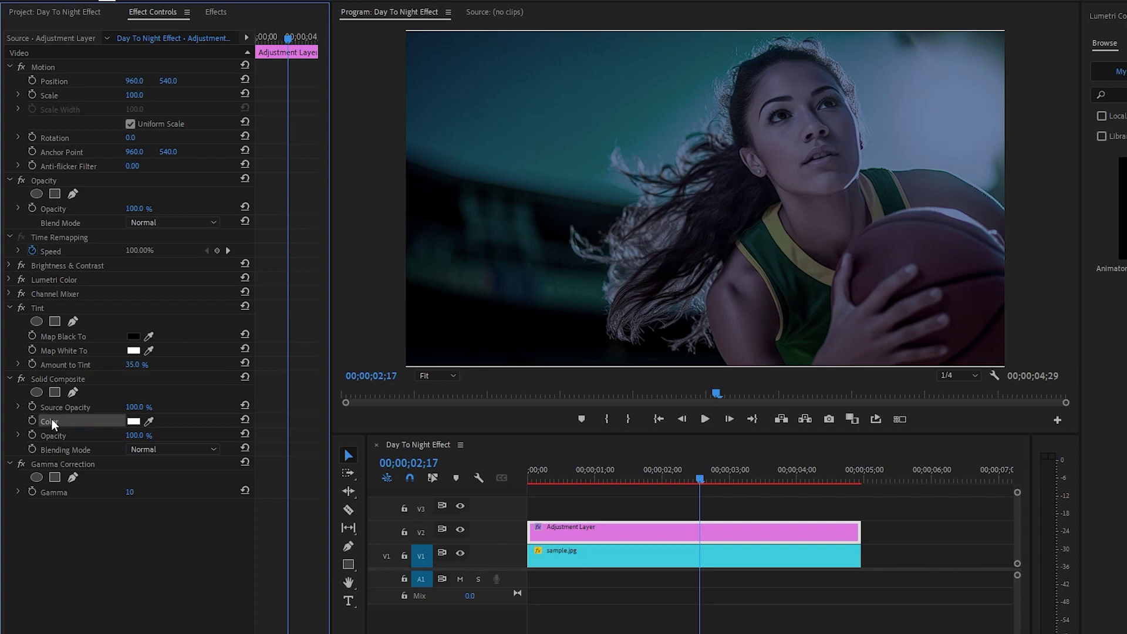
Set the Solid Composite colour to dark blue hex 001B6A
{"action": "left_click", "coordinate": [133, 421]}
{"action": "left_click", "coordinate": [737, 405]}
{"action": "type", "text": "001"}
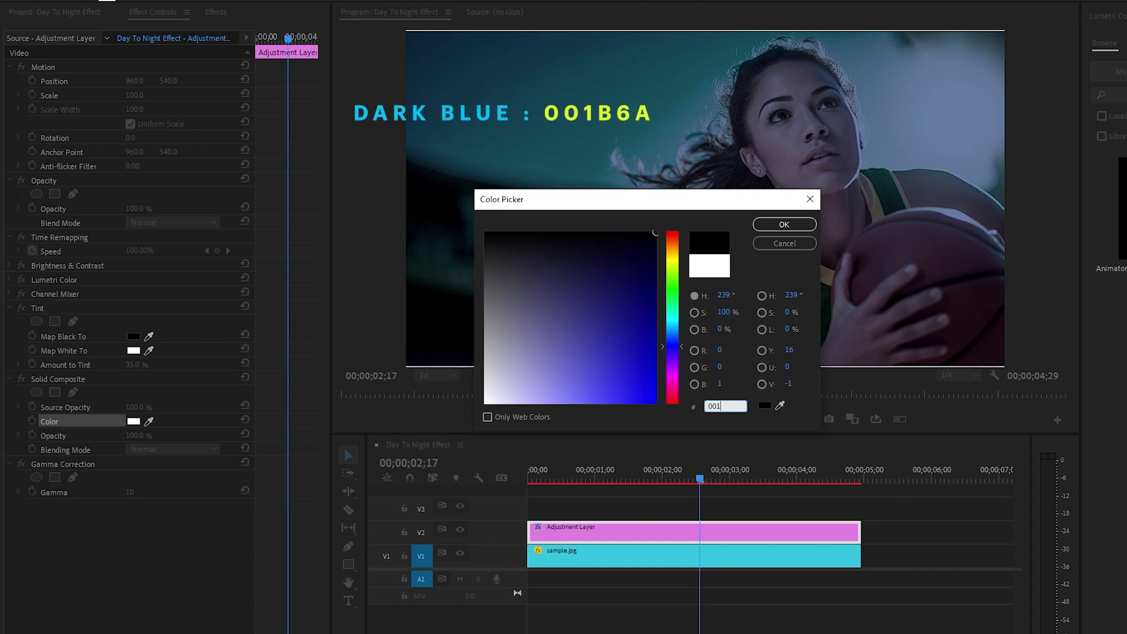
{"action": "type", "text": "B6A"}
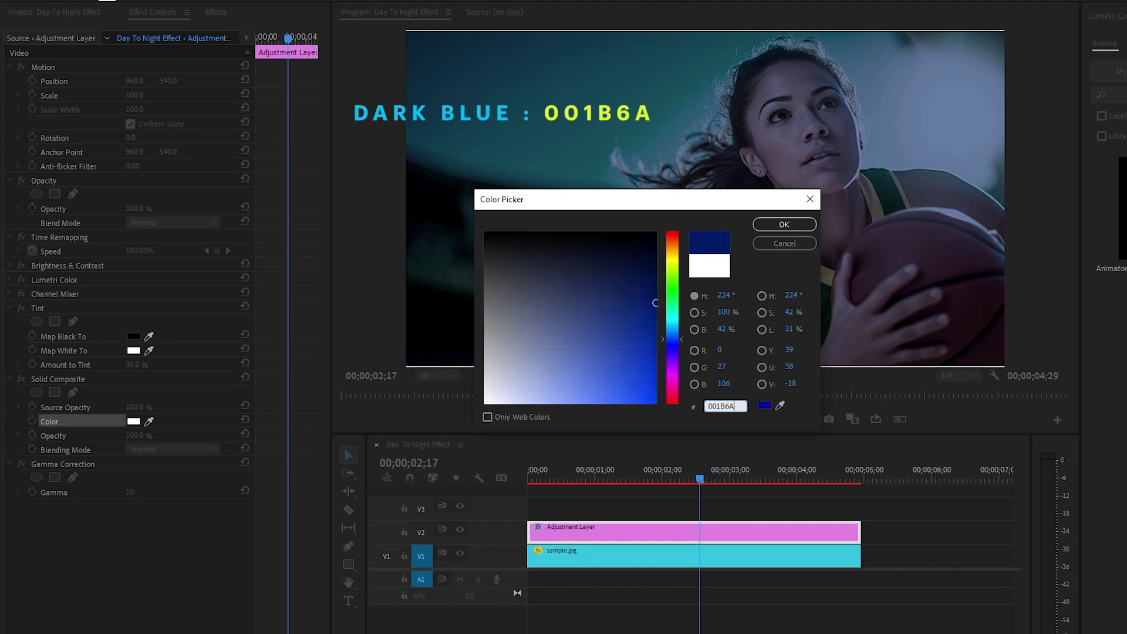
{"action": "left_click", "coordinate": [781, 225]}
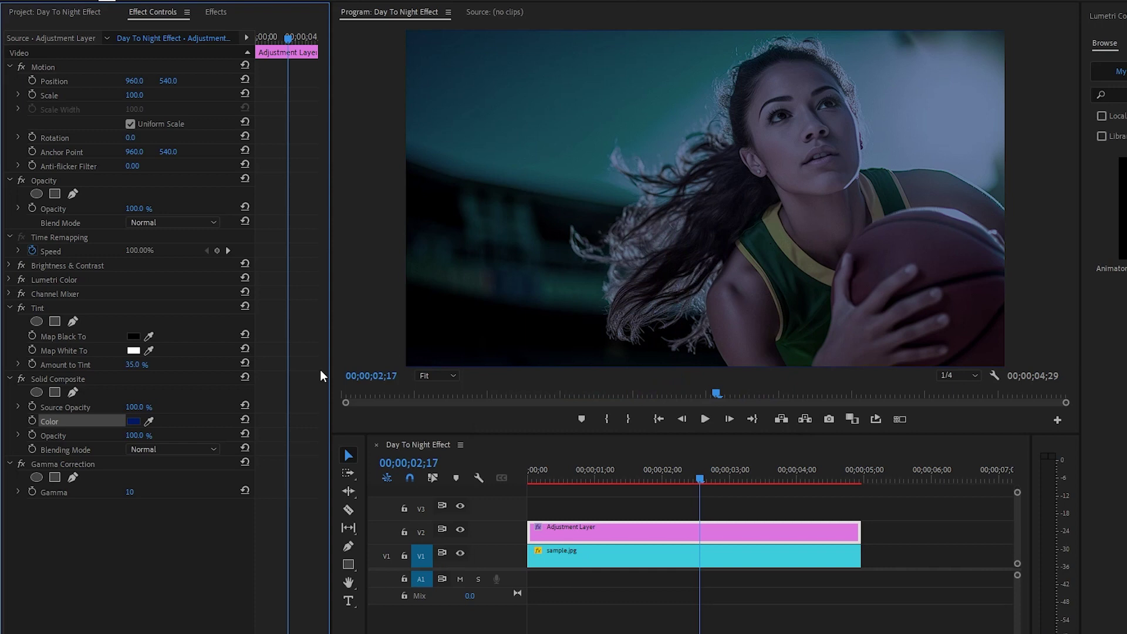
Set Solid Composite opacity to 25% with Multiply blending mode
{"action": "left_click", "coordinate": [58, 434]}
{"action": "left_click", "coordinate": [151, 435]}
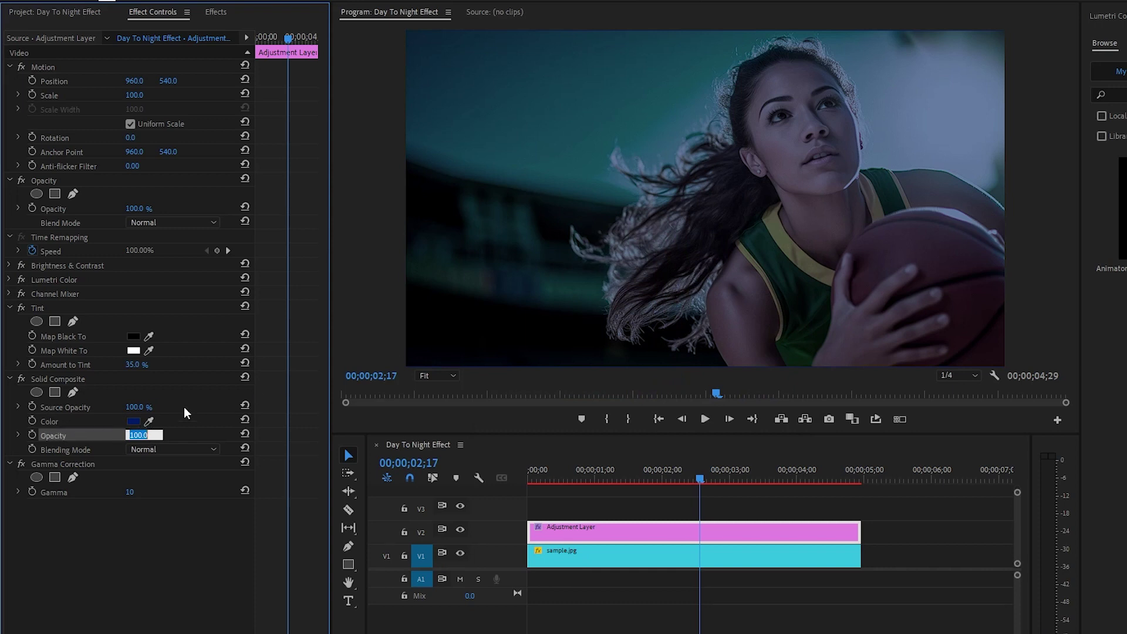
{"action": "type", "text": "25"}
{"action": "key", "text": "Return"}
{"action": "left_click", "coordinate": [159, 450]}
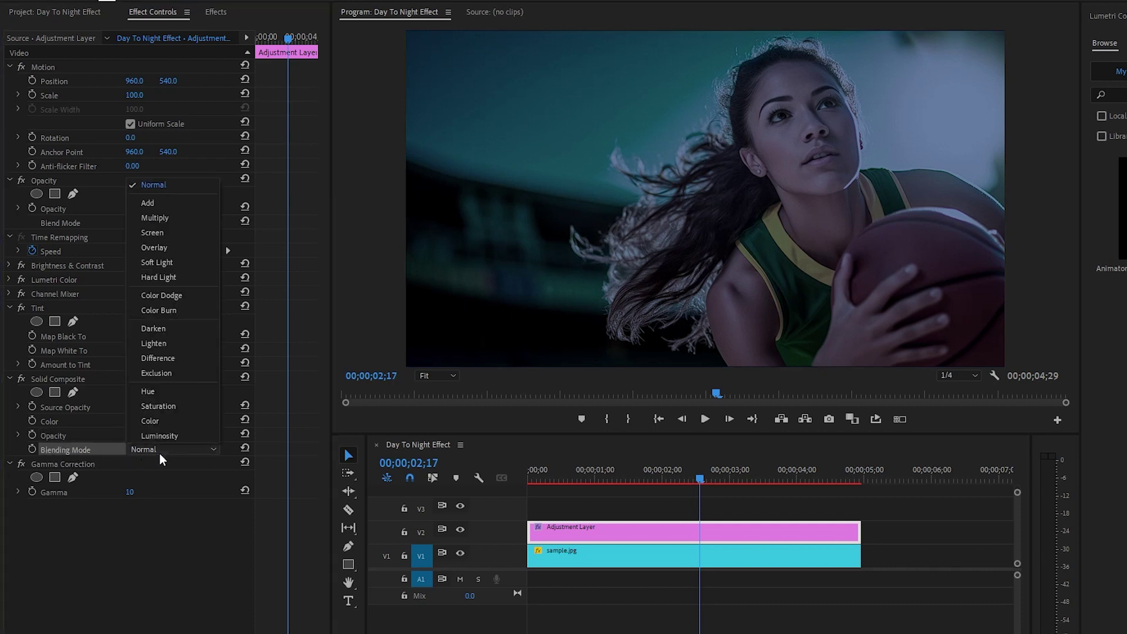
{"action": "left_click", "coordinate": [182, 219]}
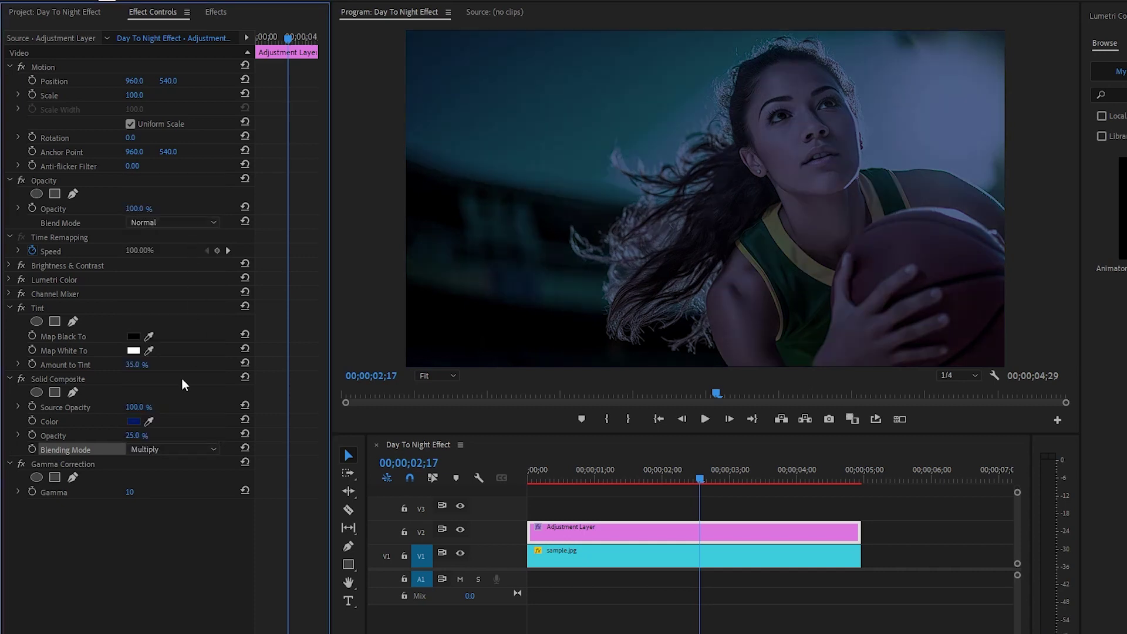
{"action": "left_click", "coordinate": [88, 465]}
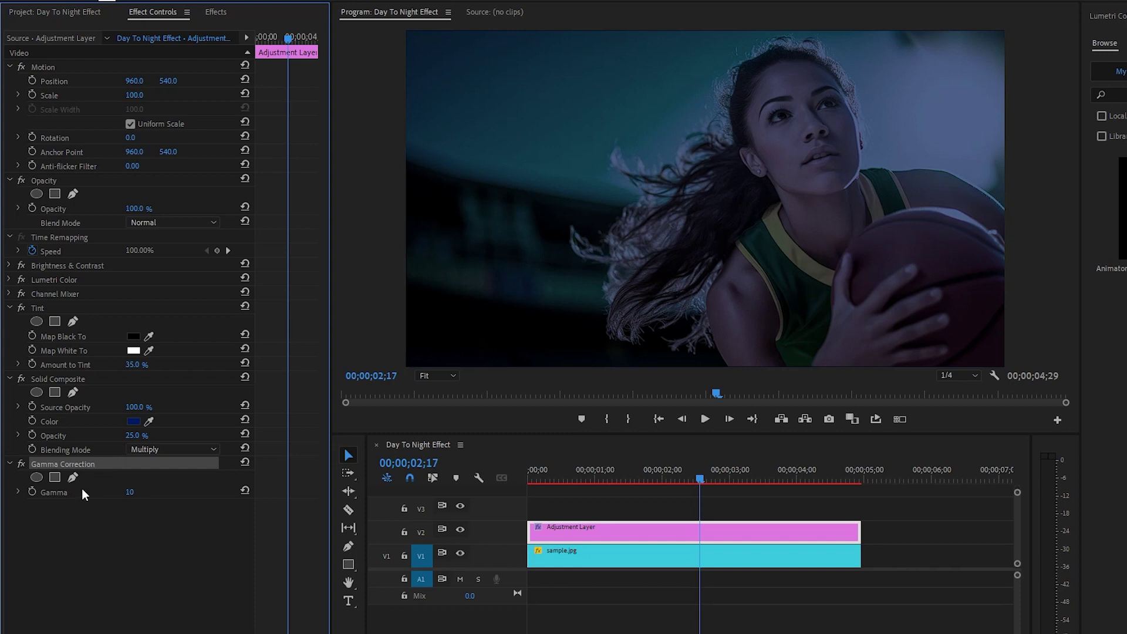
Set Gamma Correction's gamma to 9 and scrub the timeline to preview the night grade
{"action": "left_click", "coordinate": [135, 492]}
{"action": "type", "text": "9"}
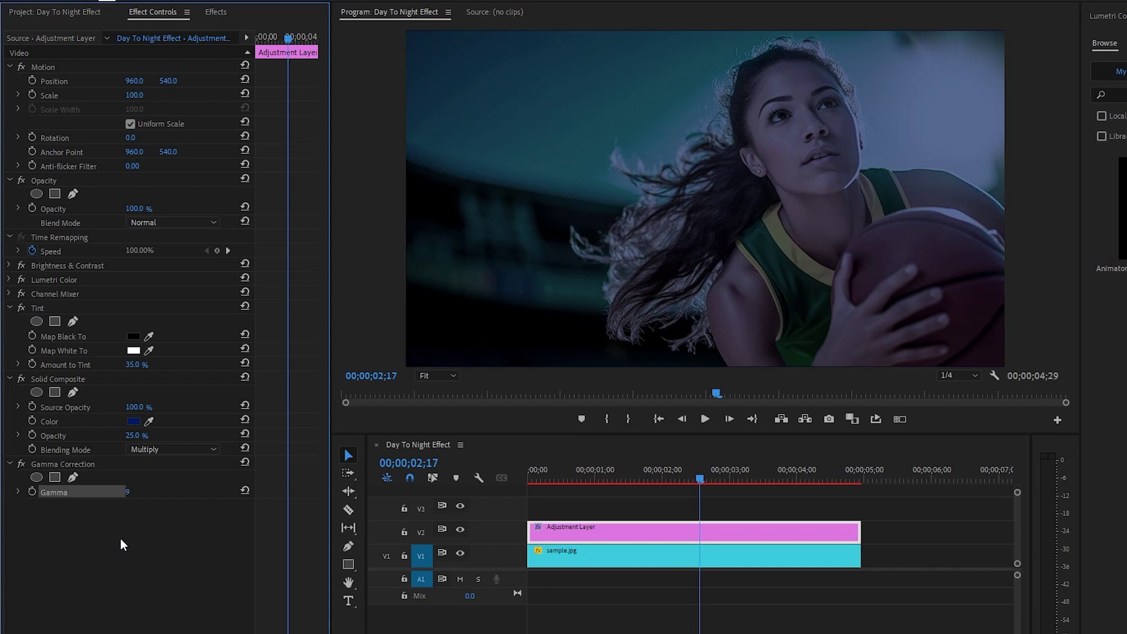
{"action": "left_click", "coordinate": [121, 536]}
{"action": "left_click_drag", "start_coordinate": [532, 482], "coordinate": [801, 492]}
{"action": "left_click", "coordinate": [770, 495]}
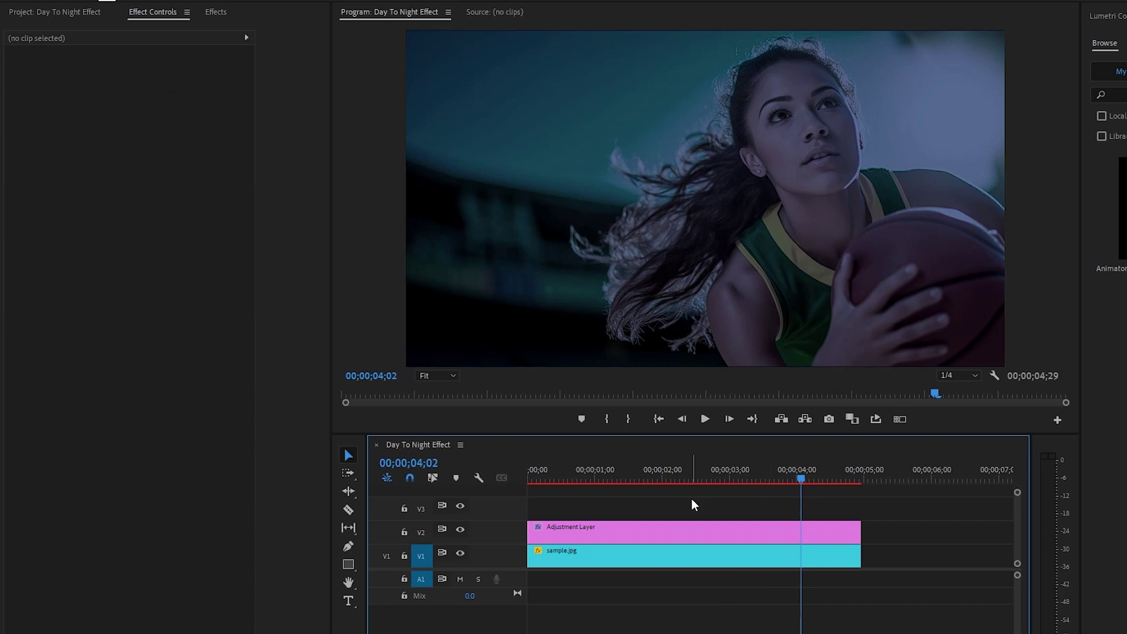
{"action": "left_click", "coordinate": [461, 529]}
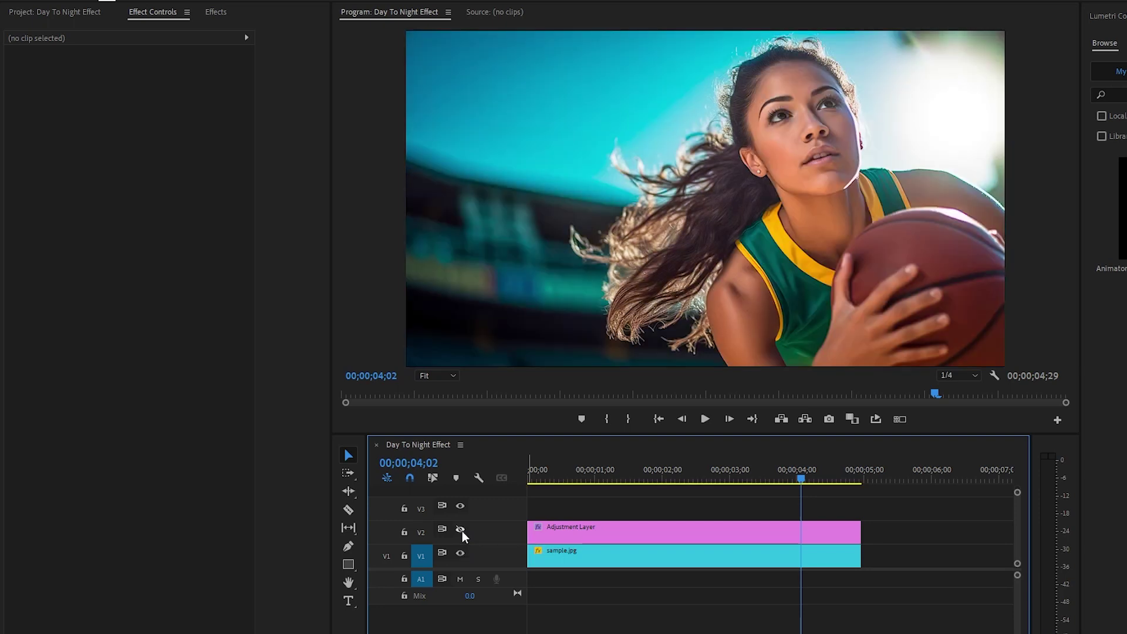
{"action": "left_click", "coordinate": [460, 529]}
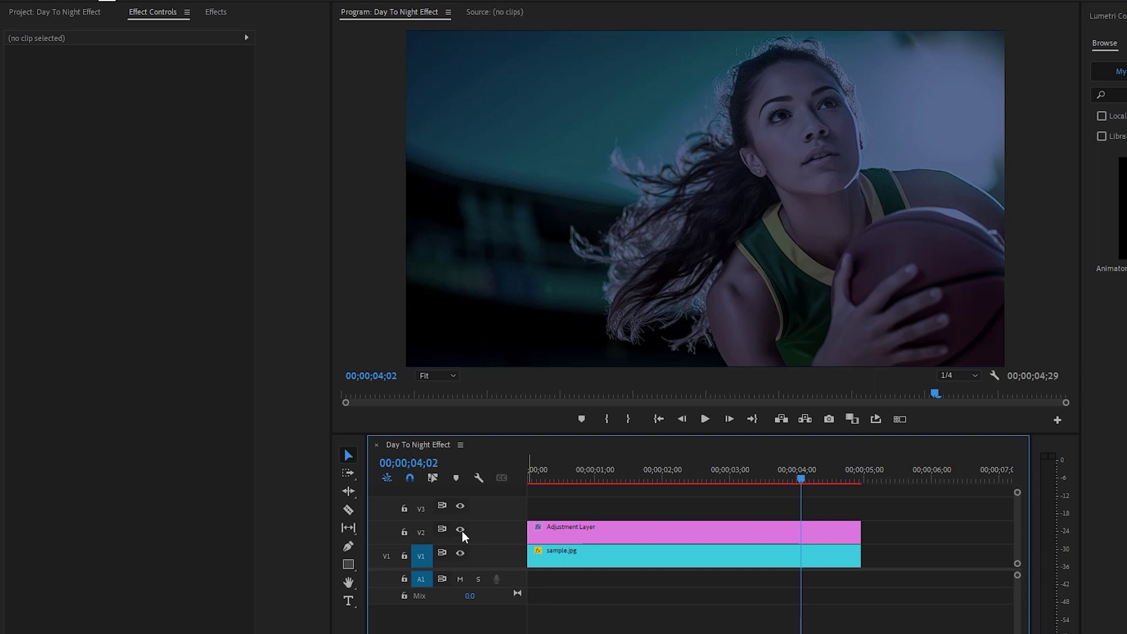